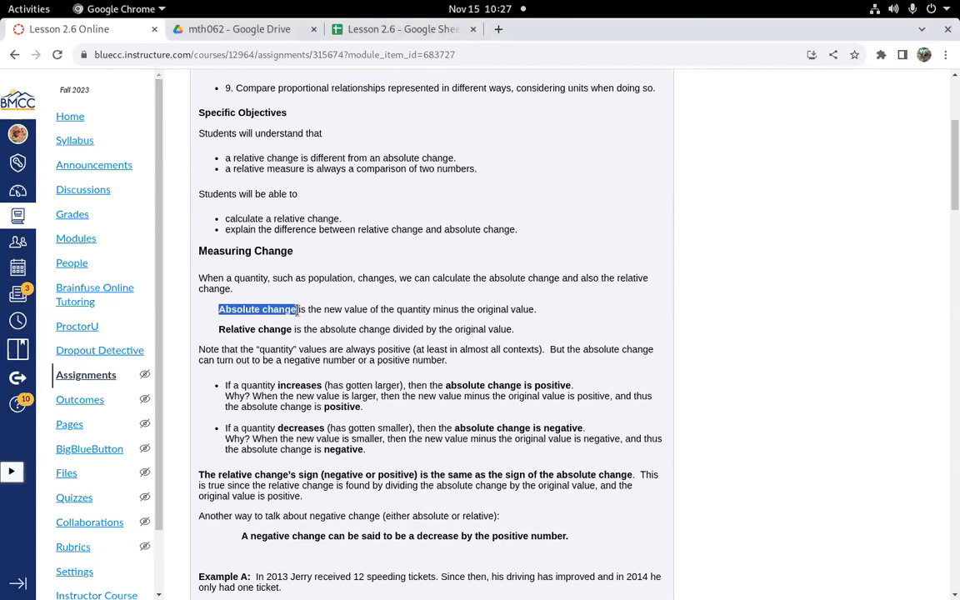
Review the definitions of absolute and relative change and worked Examples A and B in the Lesson 2.6 assignment.
left_click_drag(218, 329, 290, 327)
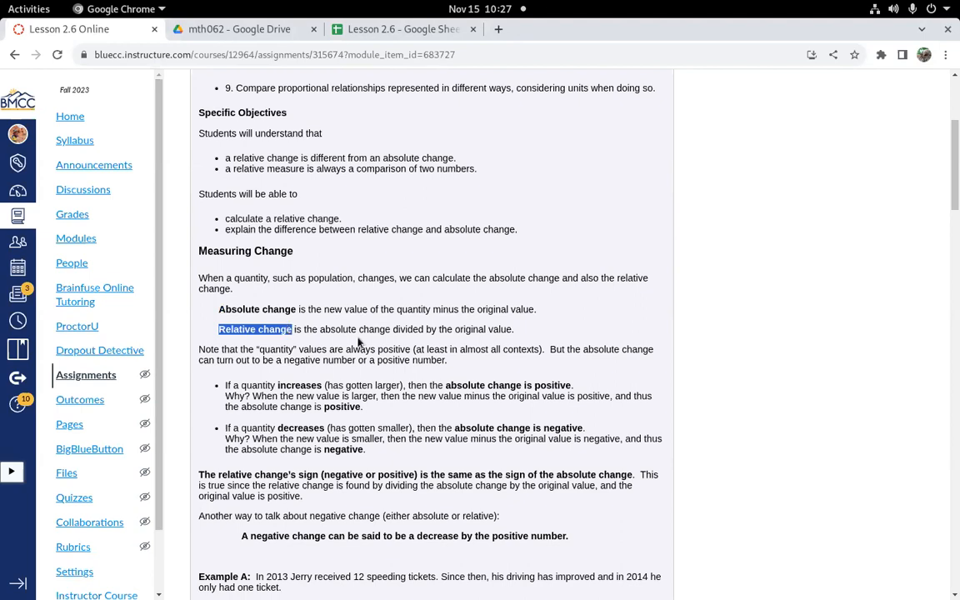
scroll(446, 427, "down", 4)
scroll(446, 427, "down", 4)
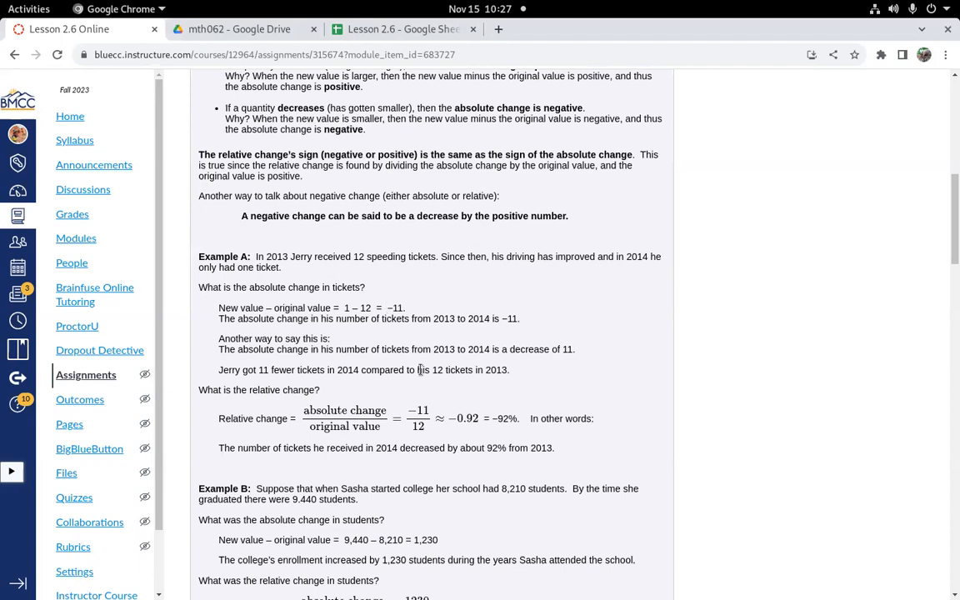
scroll(379, 333, "down", 2)
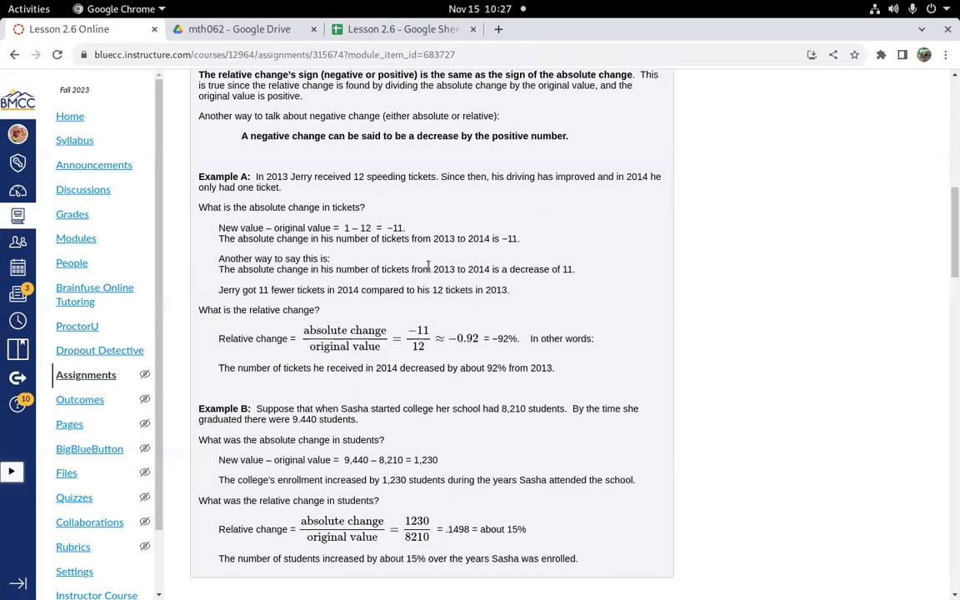
scroll(428, 265, "down", 5)
left_click(219, 298)
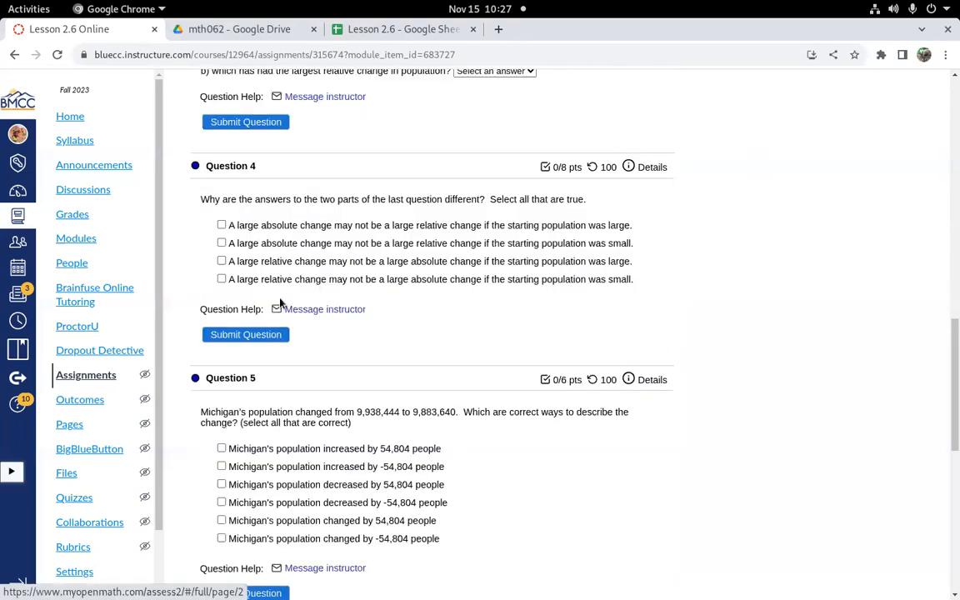
Copy the state population table from Question 2 and paste it at cell A1 of the Lesson 2.6 Google Sheet.
scroll(510, 285, "up", 8)
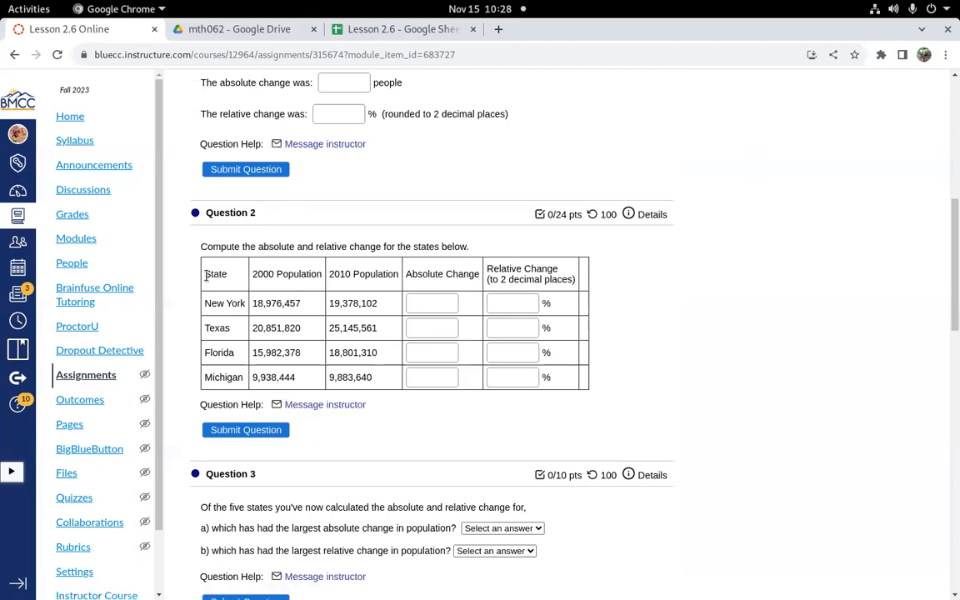
left_click_drag(206, 273, 378, 382)
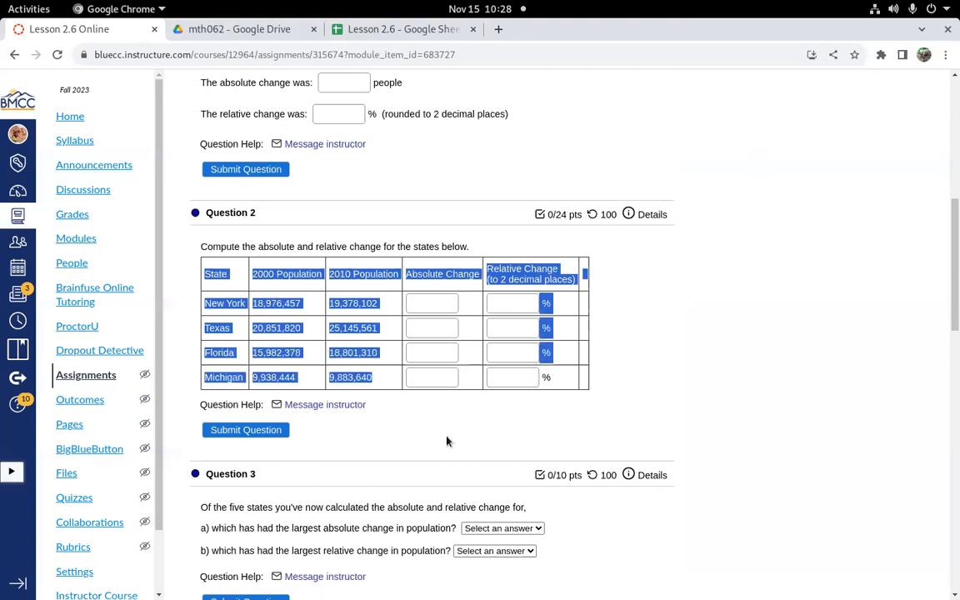
left_click(276, 296)
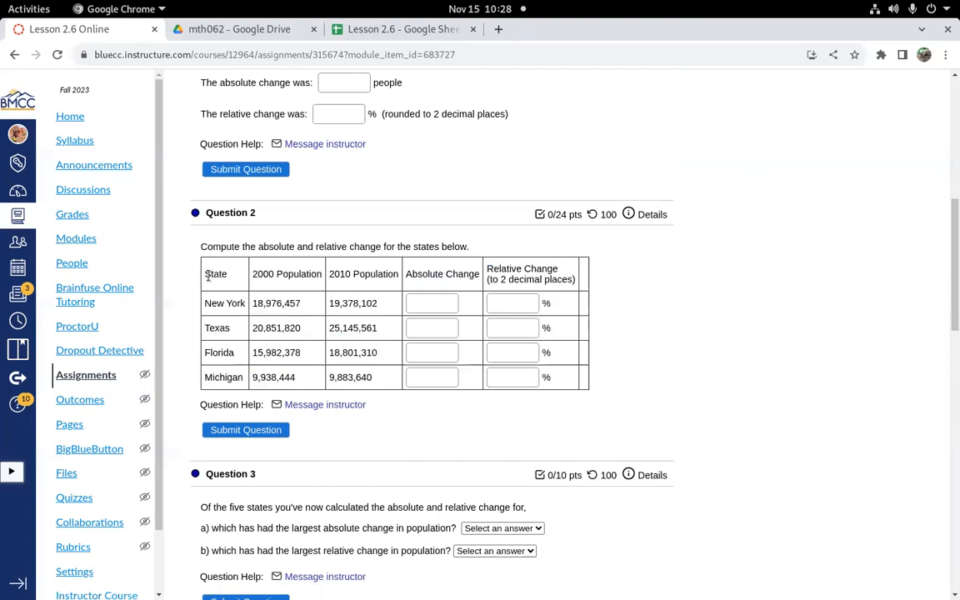
left_click_drag(200, 249, 271, 336)
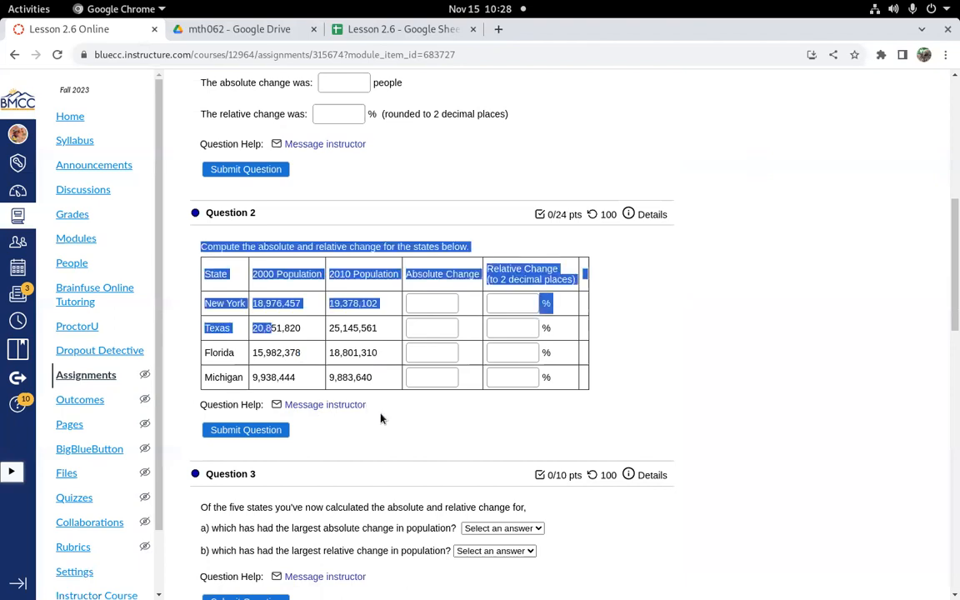
left_click(296, 339)
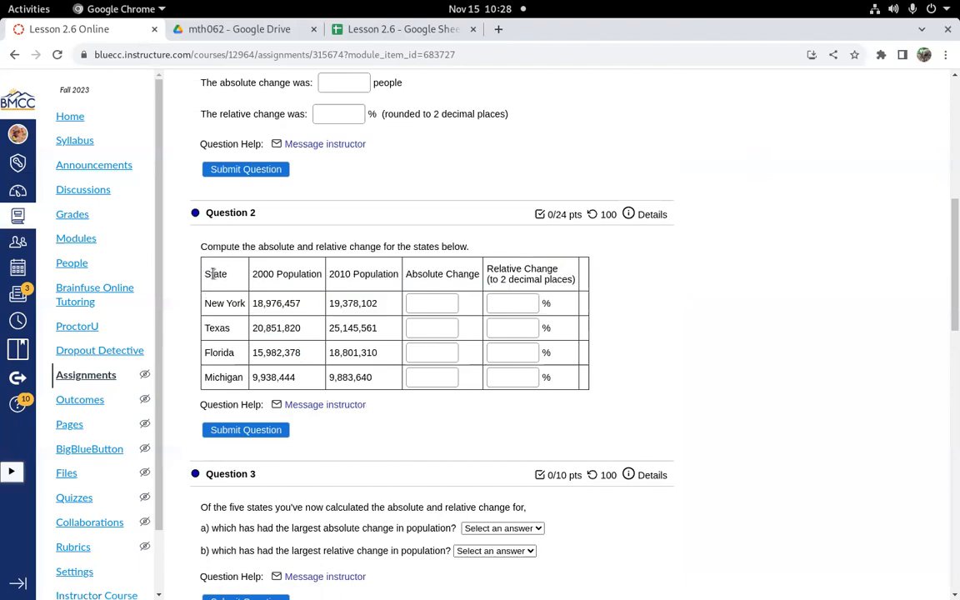
left_click_drag(207, 275, 373, 385)
key("ctrl+c")
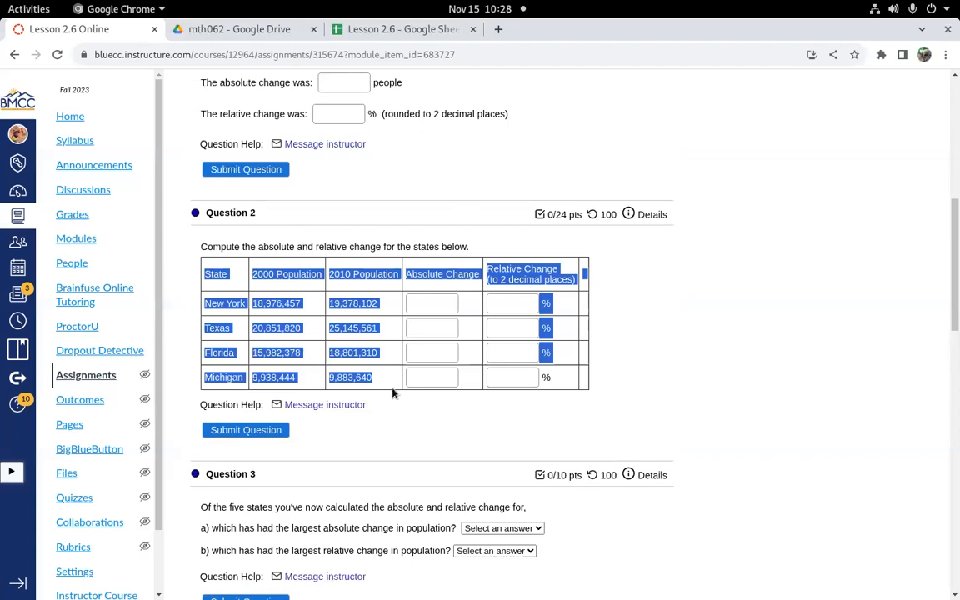
left_click(367, 29)
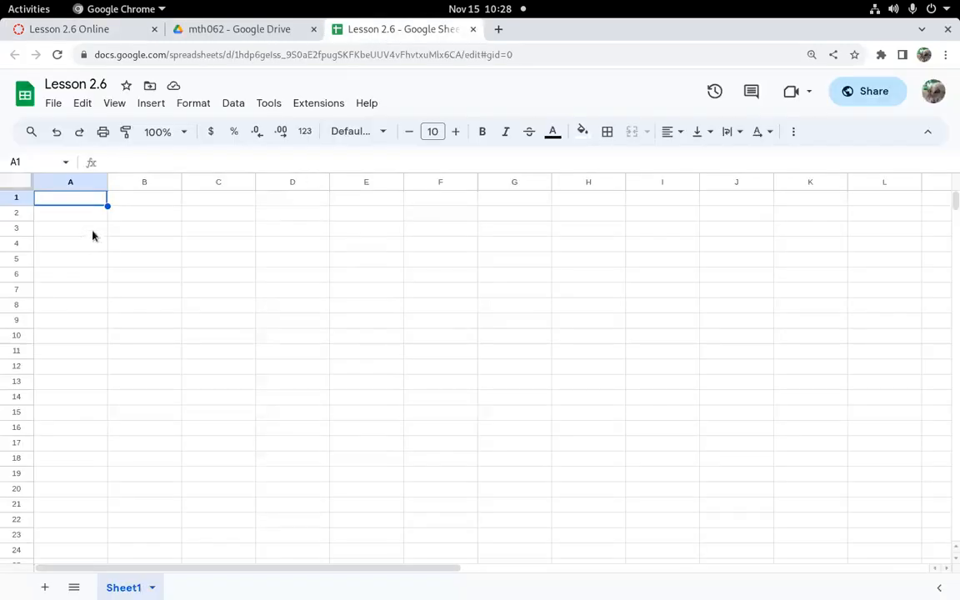
key("ctrl+v")
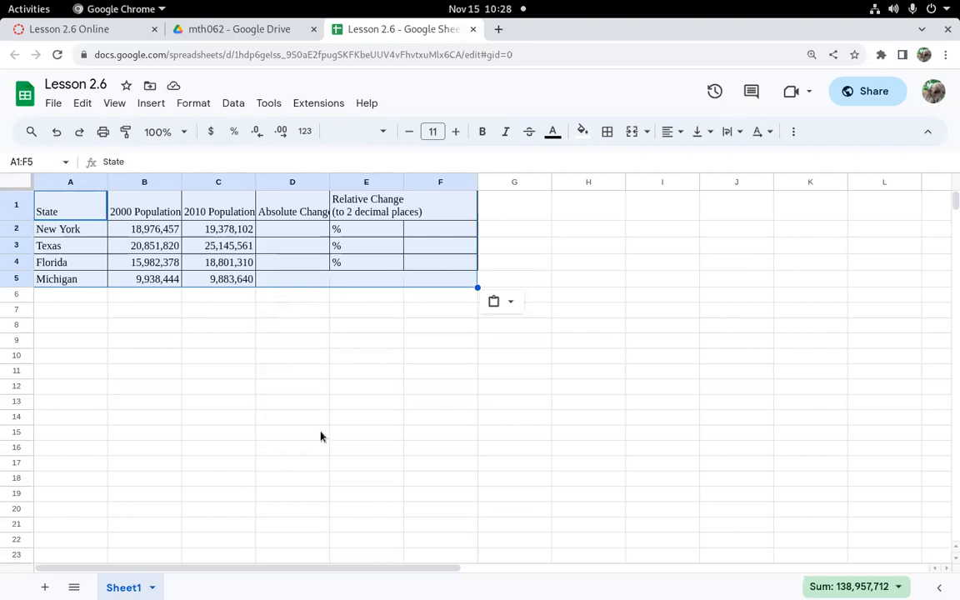
Clear the pasted percent signs from D2:E4 and adjust the widths of columns A to E to fit their contents.
left_click_drag(289, 231, 356, 263)
key("Delete")
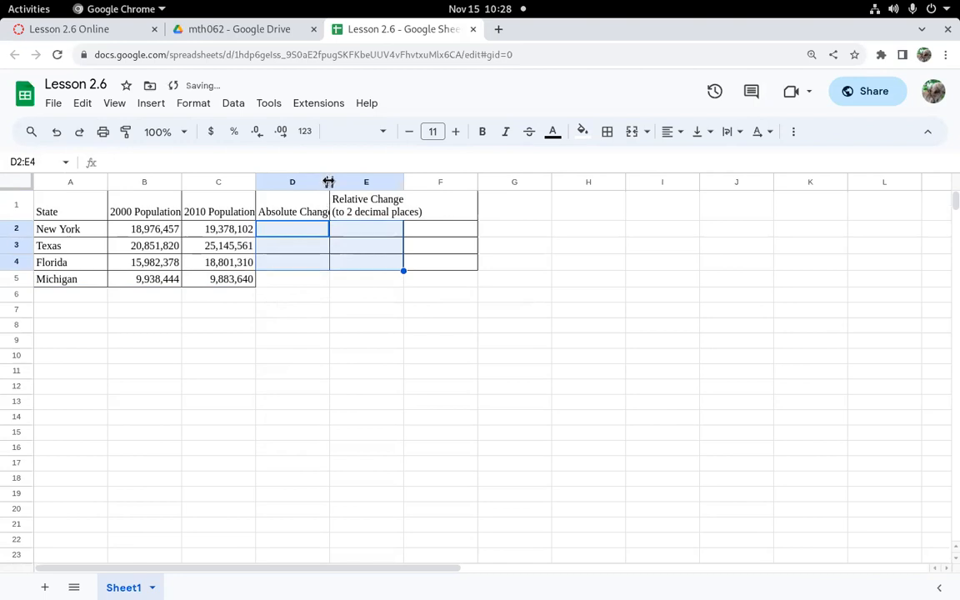
left_click_drag(328, 182, 335, 182)
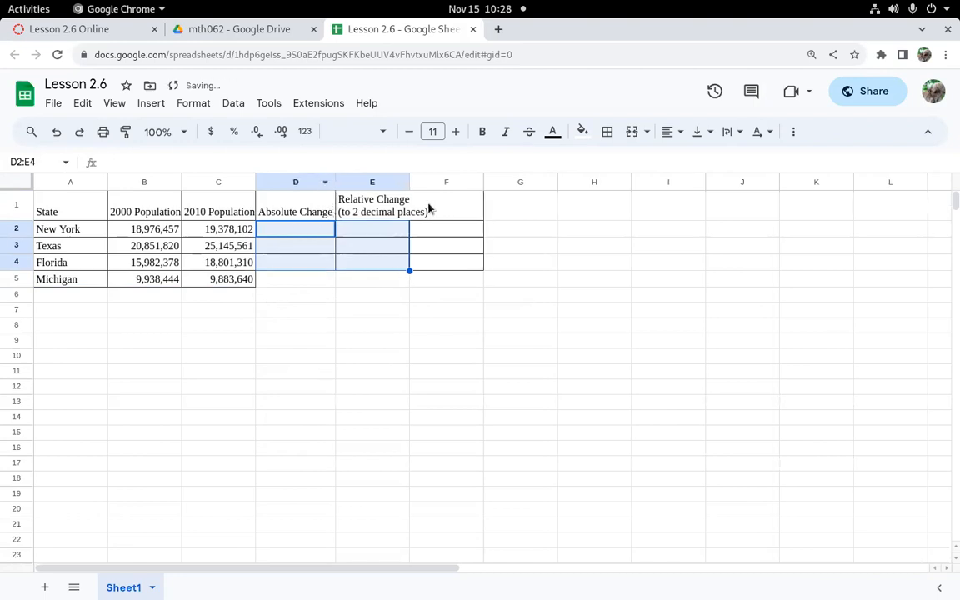
left_click_drag(409, 181, 431, 181)
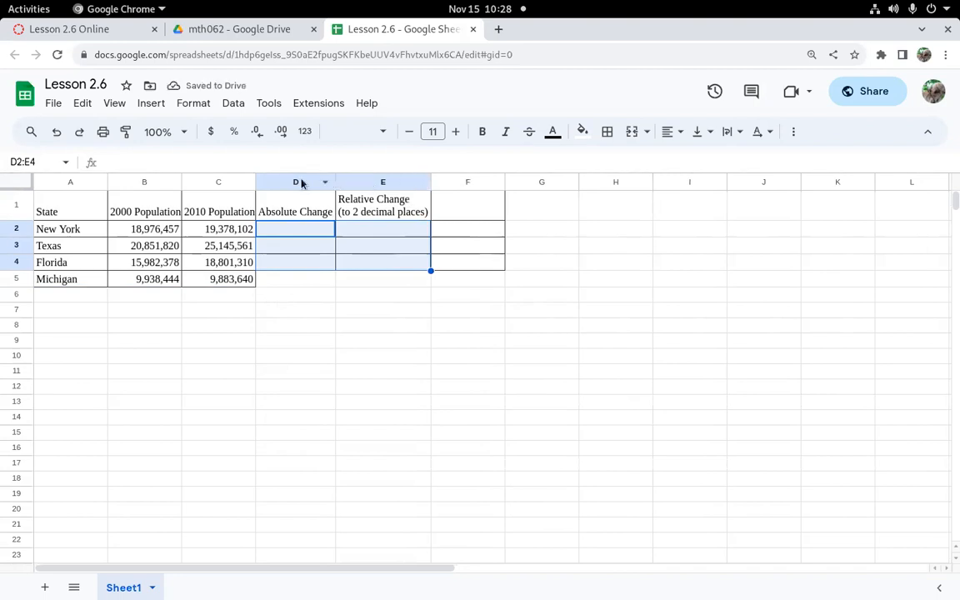
double_click(255, 181)
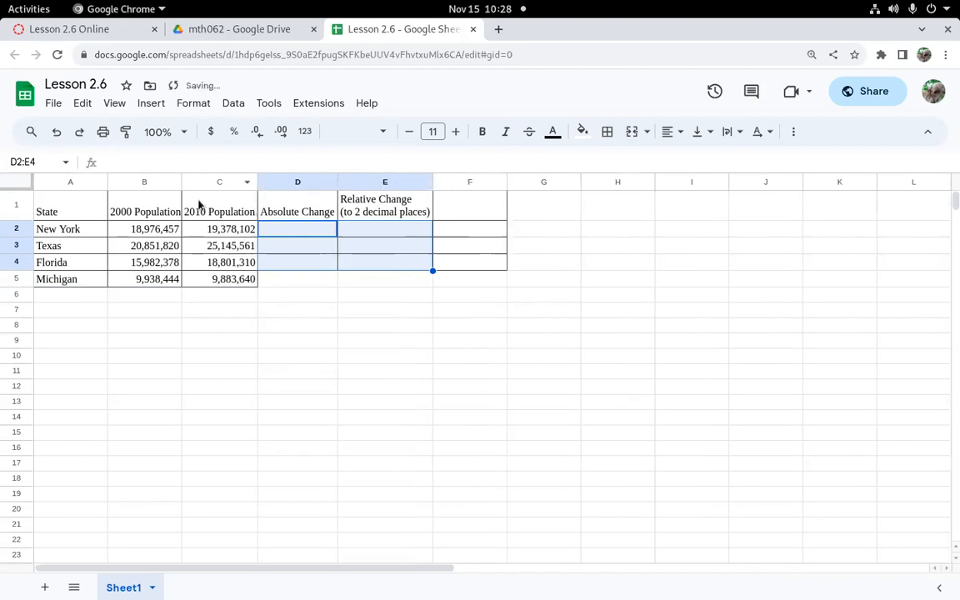
double_click(180, 182)
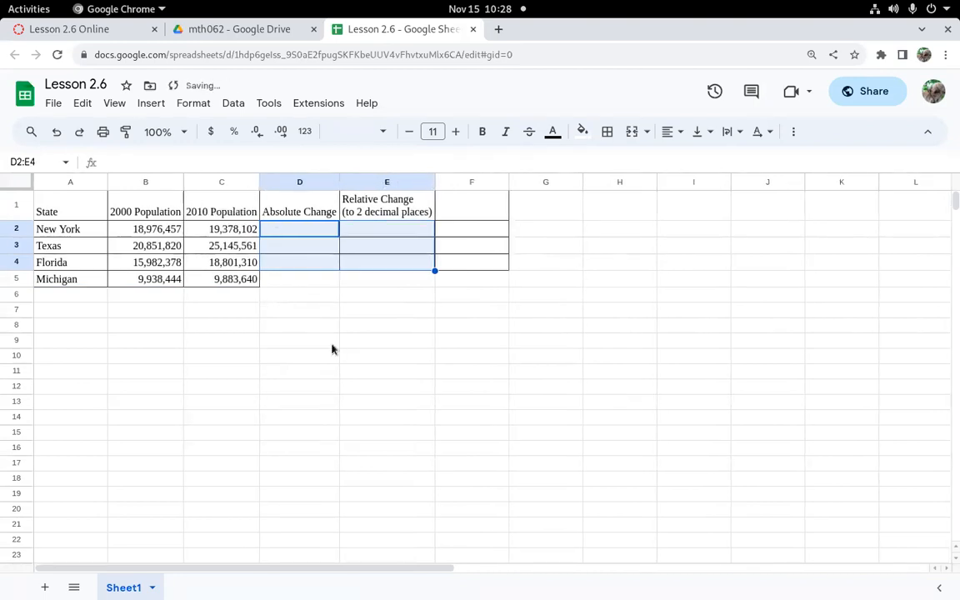
double_click(106, 182)
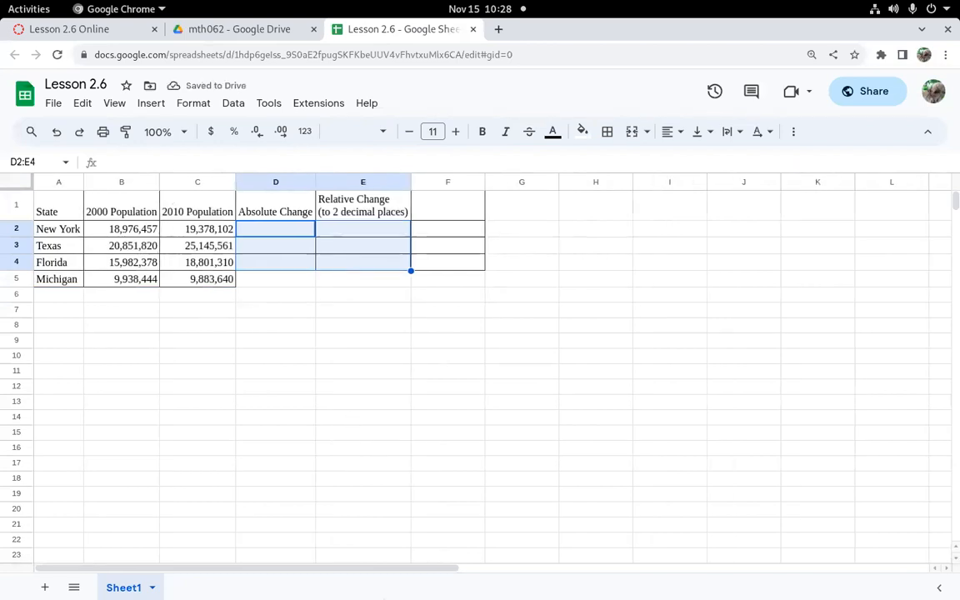
left_click(323, 324)
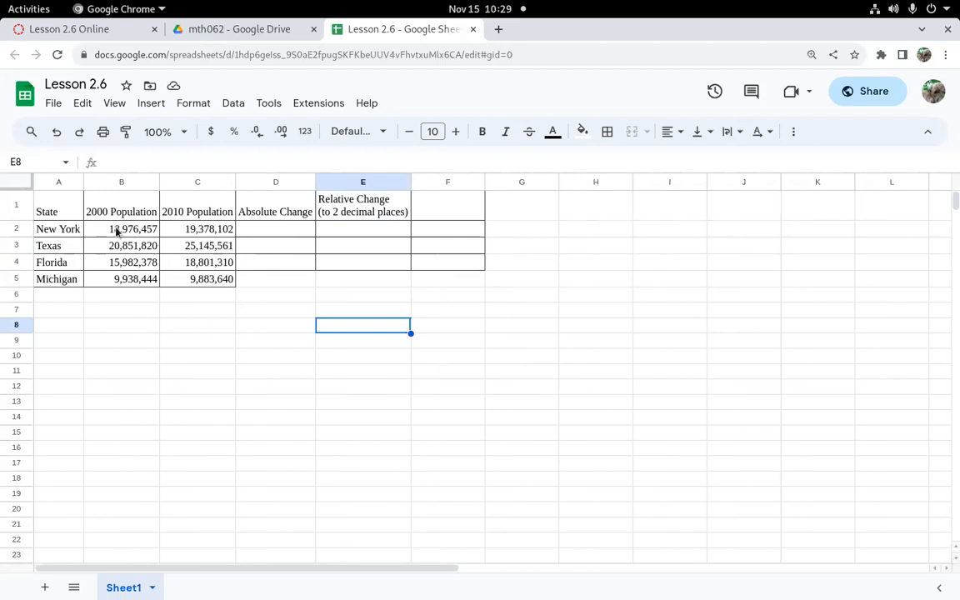
Enter =C2-B2 in D2 for New York's absolute change and accept the suggested autofill for the other states.
left_click(263, 231)
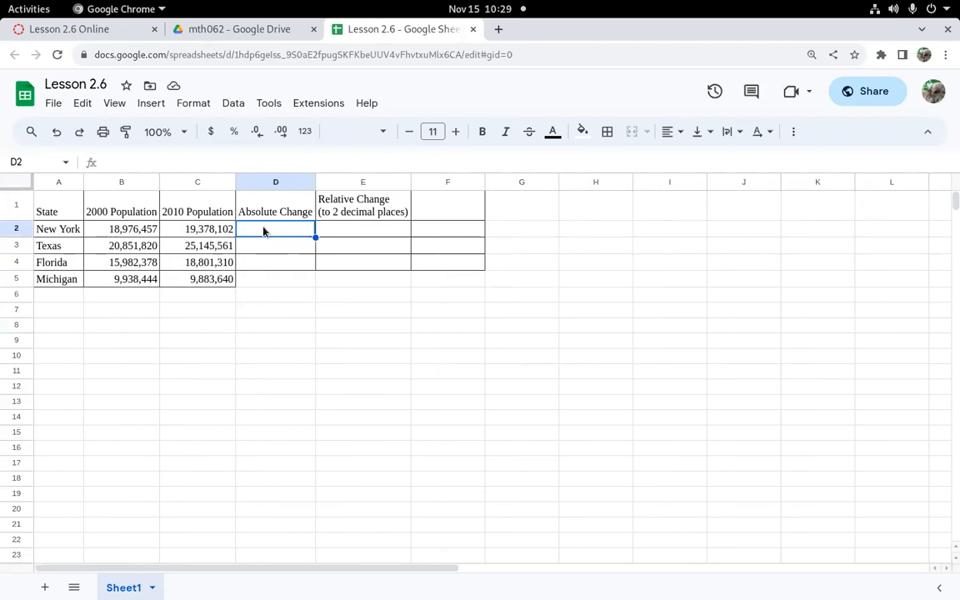
type("=")
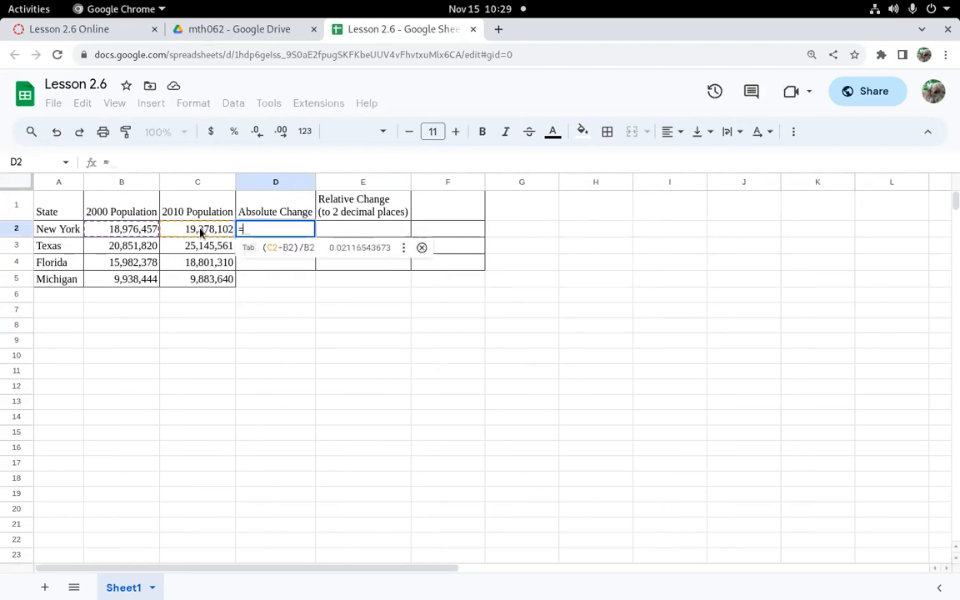
left_click(200, 233)
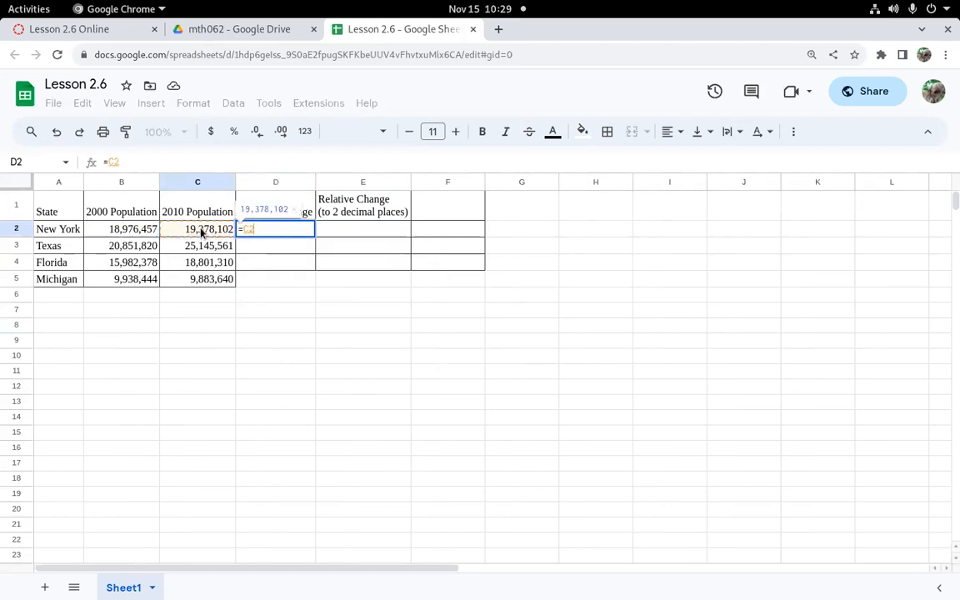
type("-")
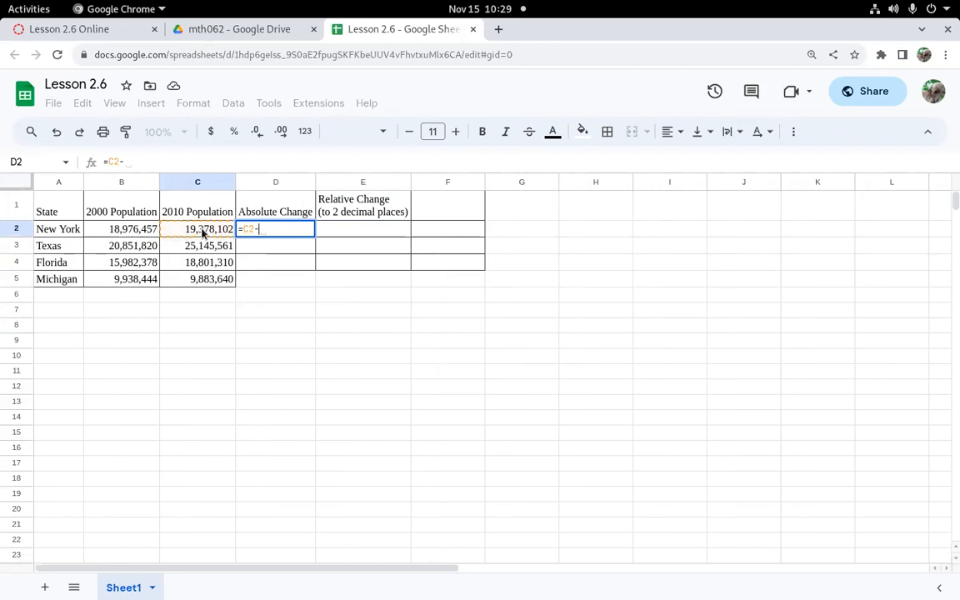
left_click(121, 231)
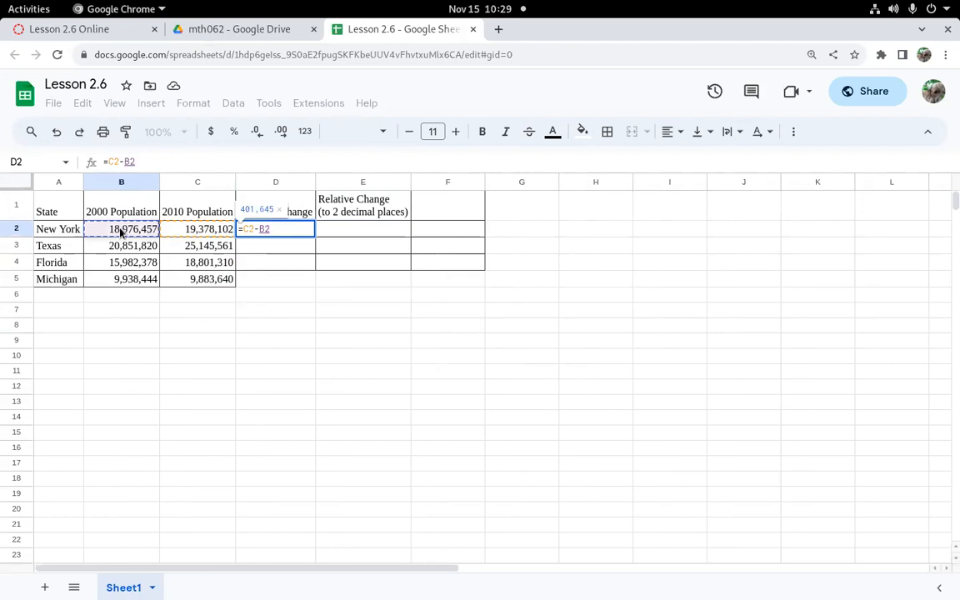
key("Return")
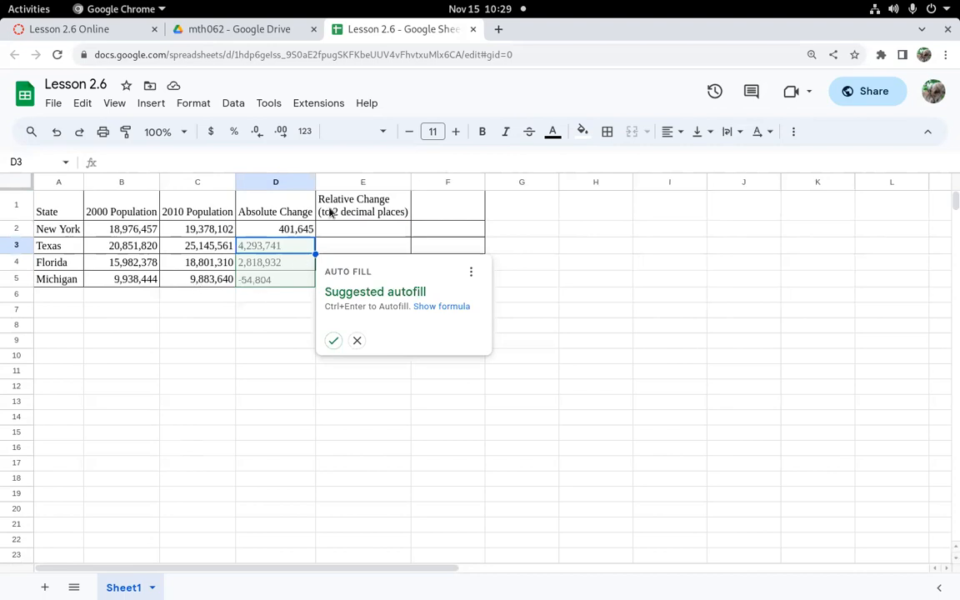
left_click(334, 342)
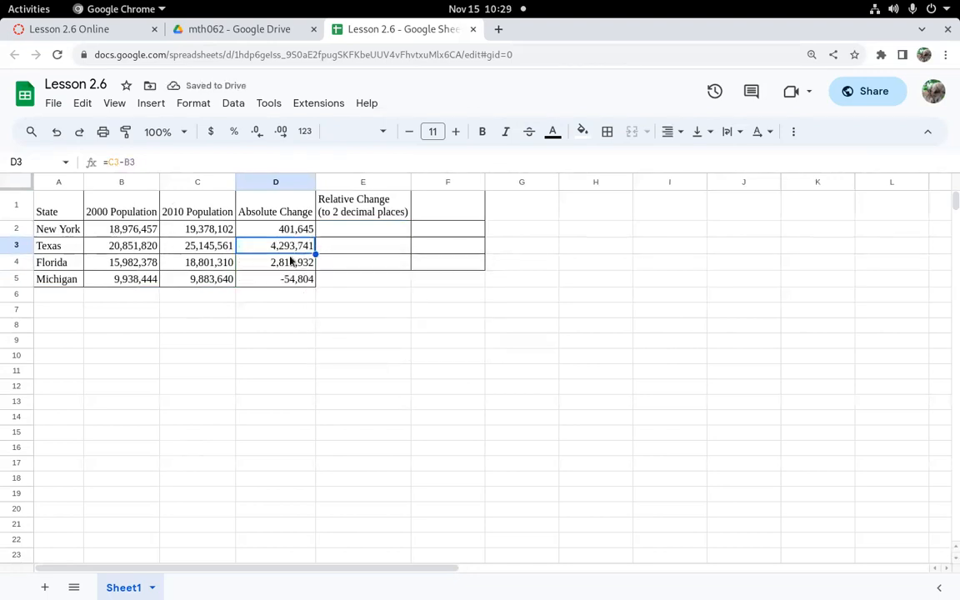
Clear the absolute change formulas from D2:D5.
left_click_drag(288, 245, 303, 277)
key("Delete")
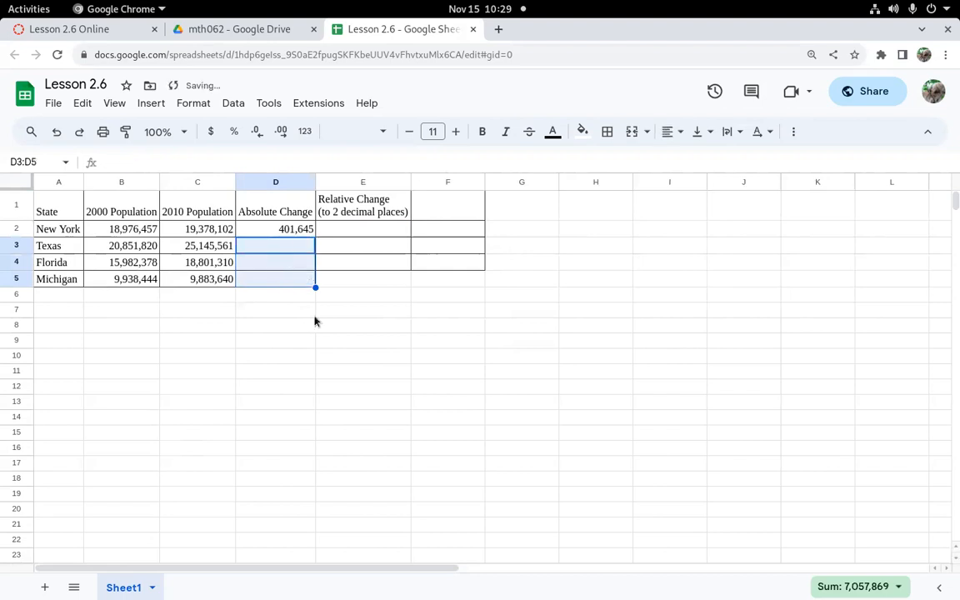
left_click(334, 342)
left_click(294, 232)
key("Delete")
Enter =C2-B2 in D2 for New York's absolute change and reject the suggested autofill.
type("=")
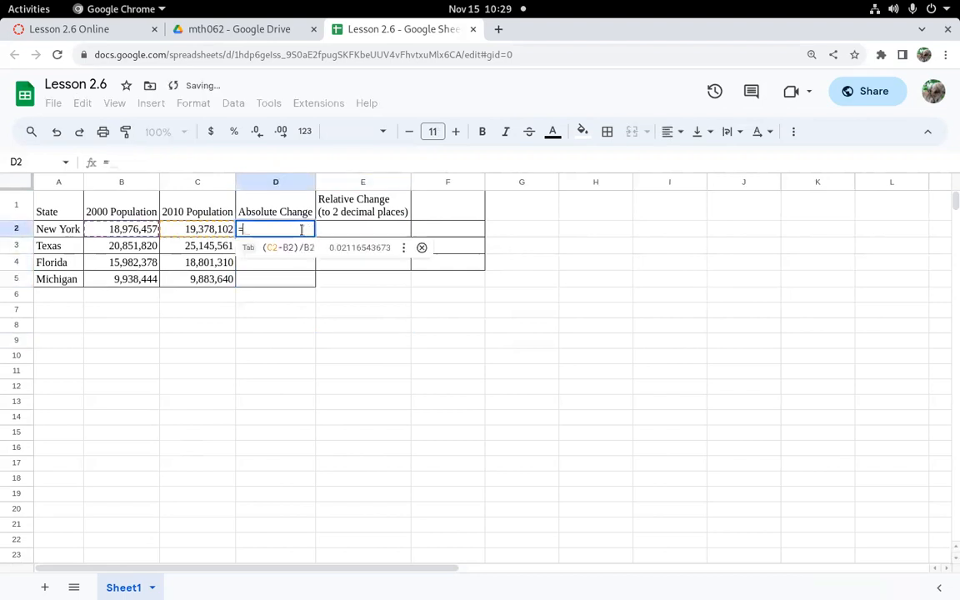
left_click(207, 231)
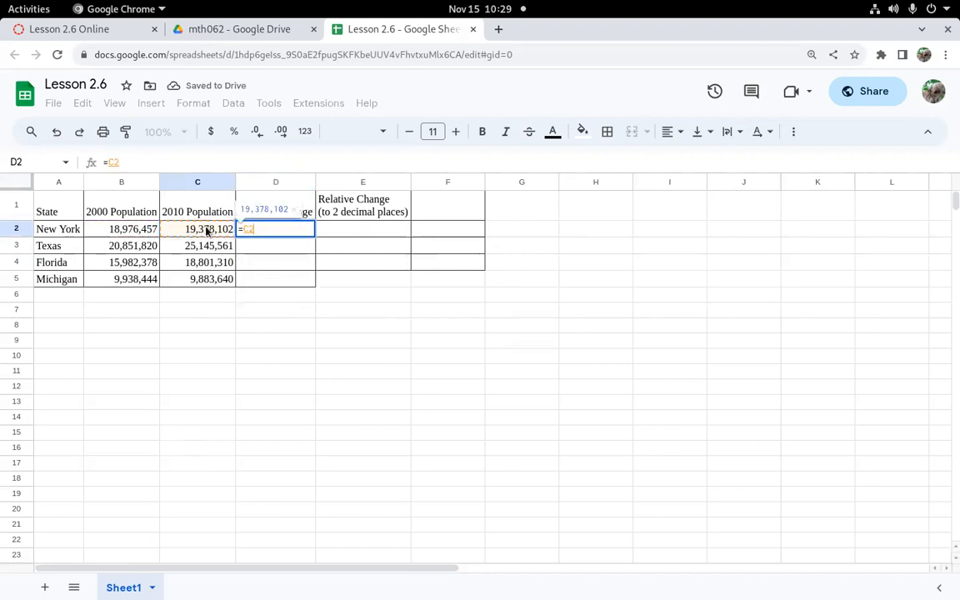
type("-")
left_click(125, 232)
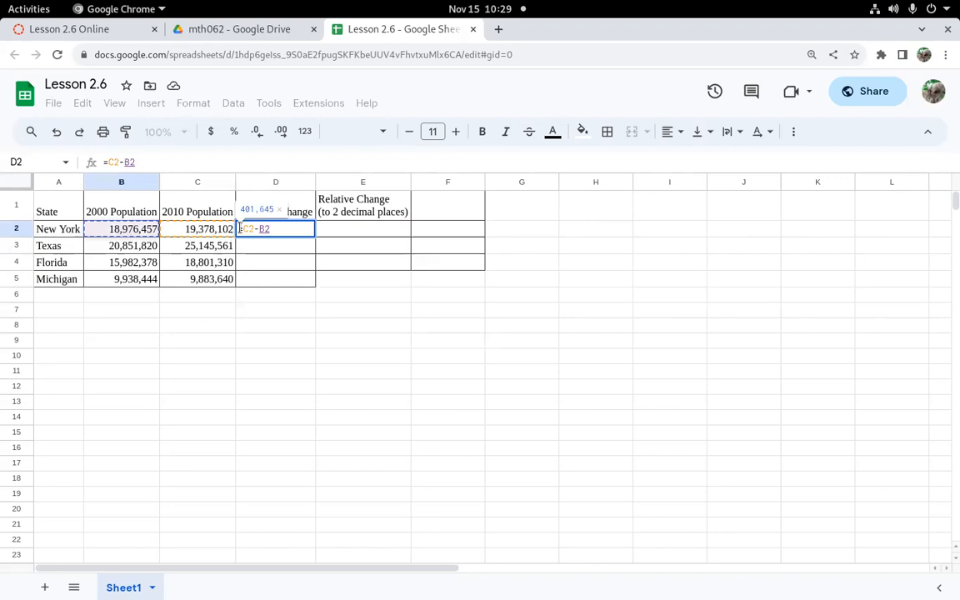
key("Return")
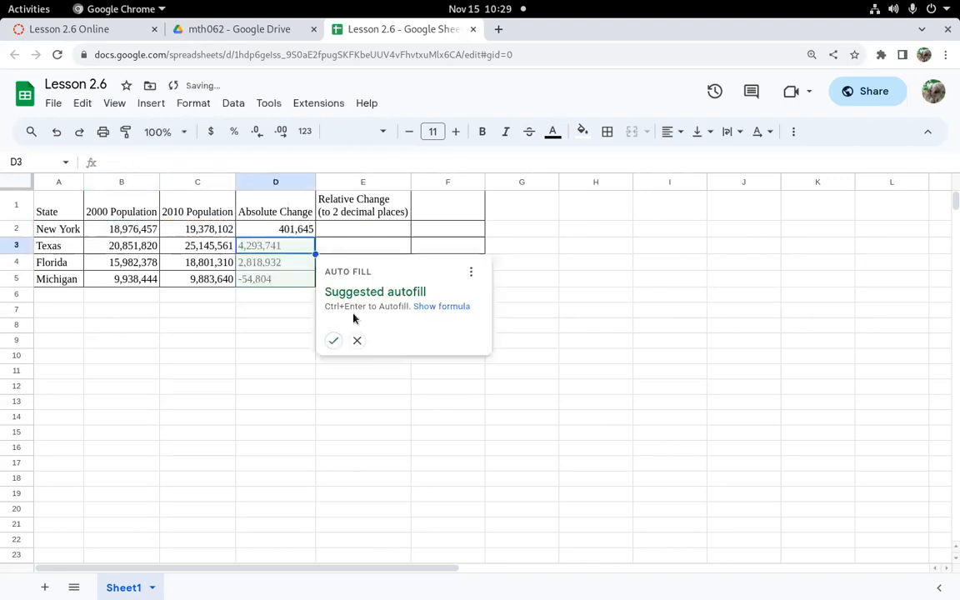
left_click(358, 342)
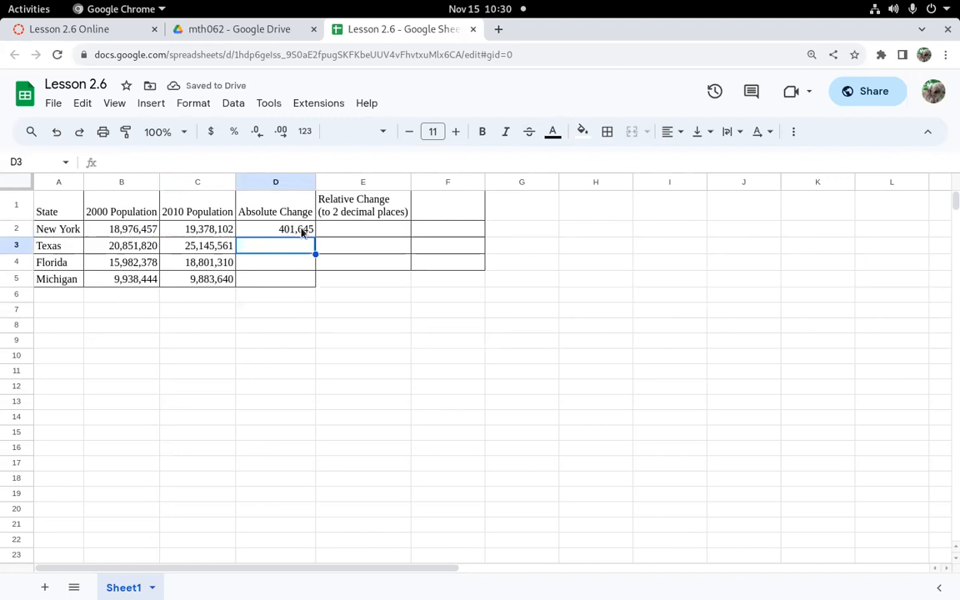
Fill the absolute change formula from D2 down to D5 and open D2 to inspect its cell references.
left_click(300, 229)
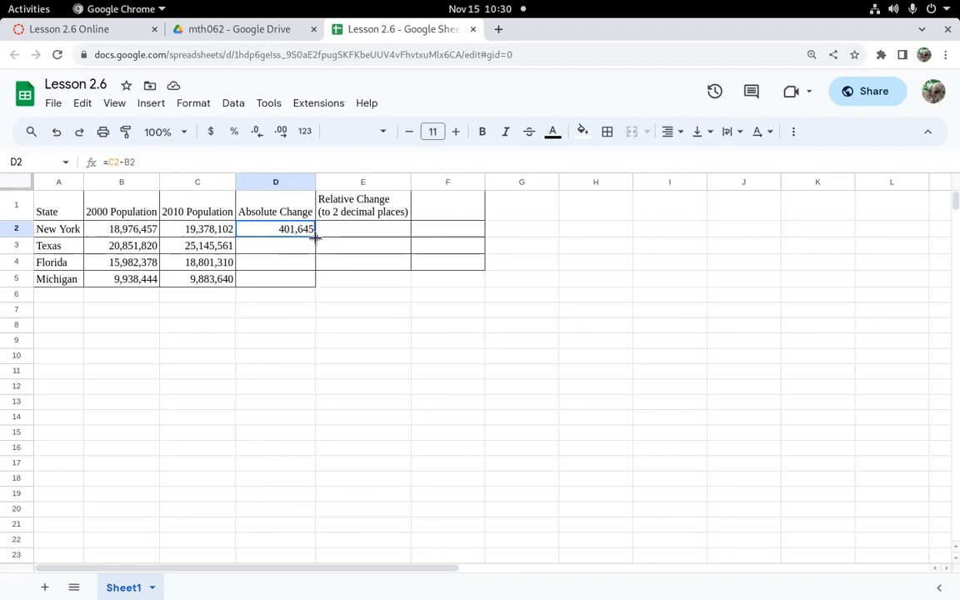
left_click_drag(316, 237, 315, 284)
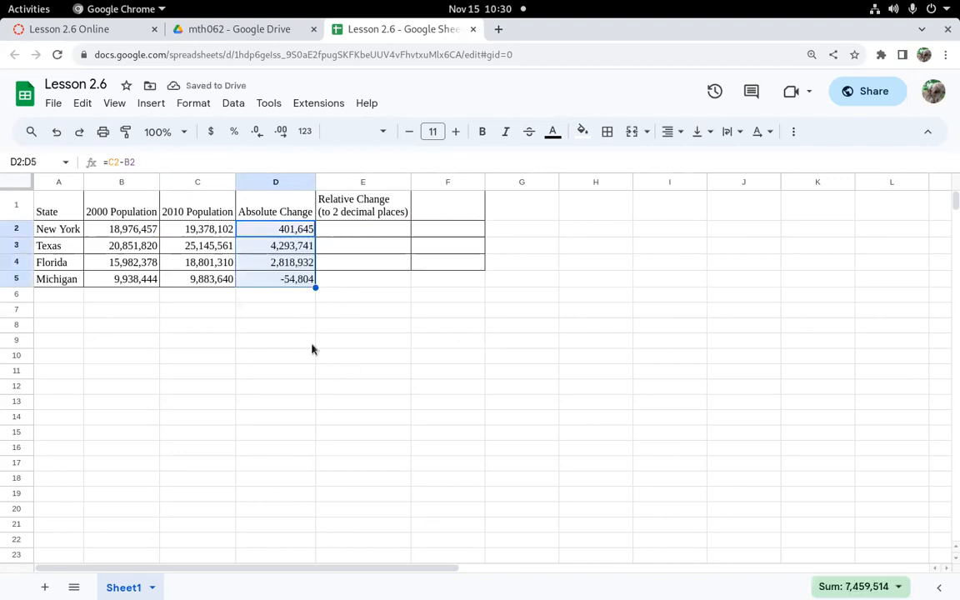
double_click(286, 228)
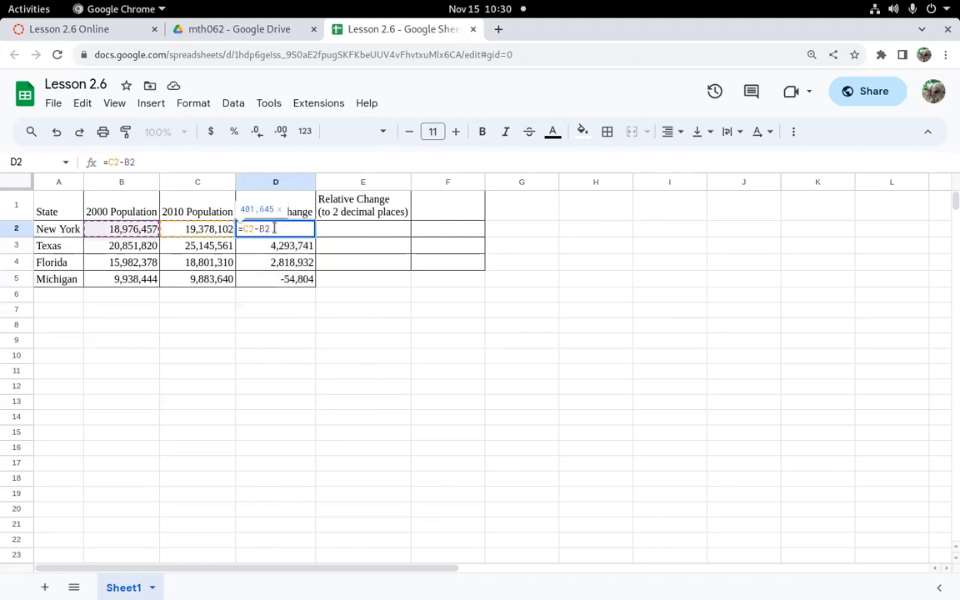
Inspect the cell references of the absolute change formulas in D3, D4 and D5.
double_click(302, 251)
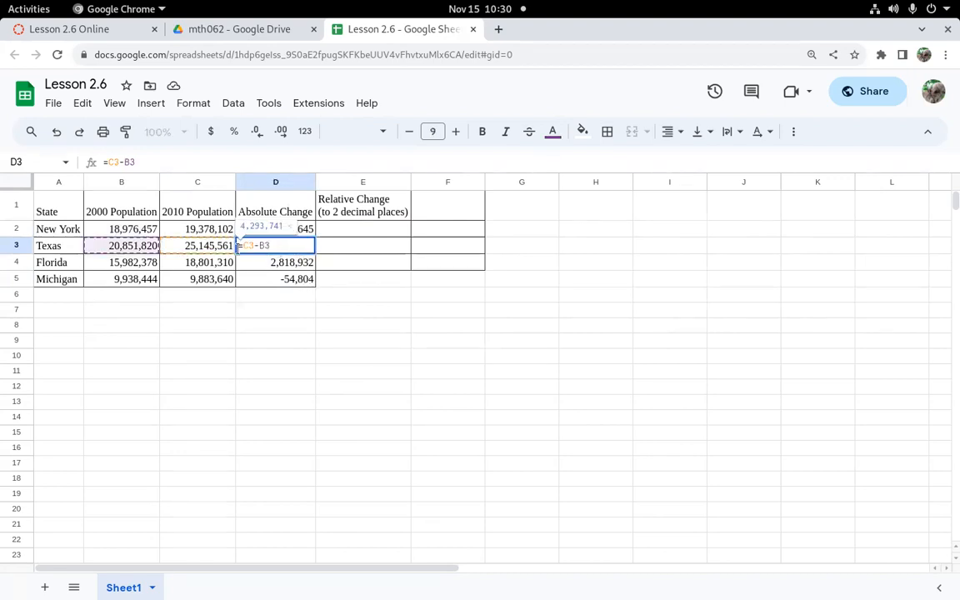
left_click(275, 263)
double_click(275, 263)
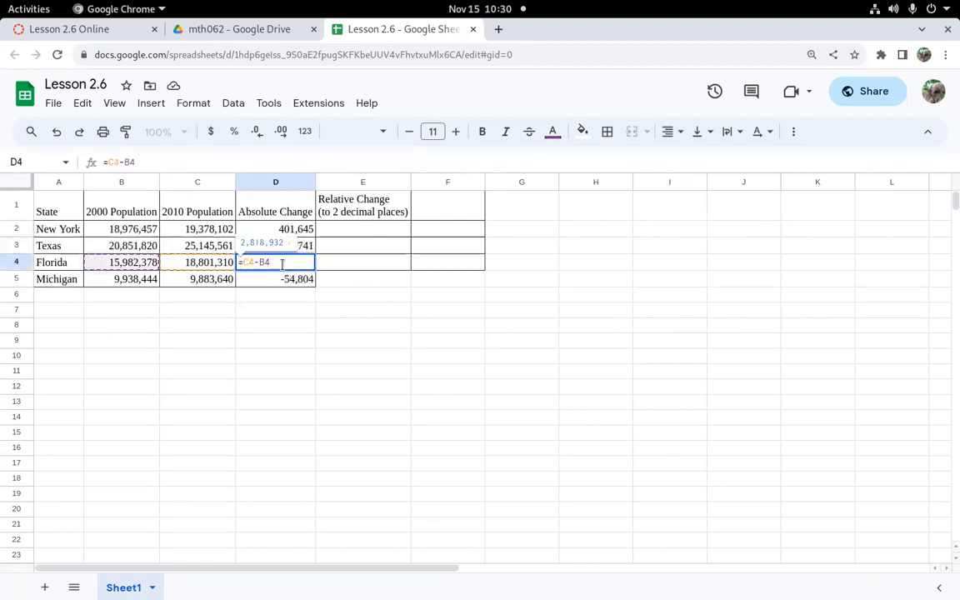
double_click(284, 280)
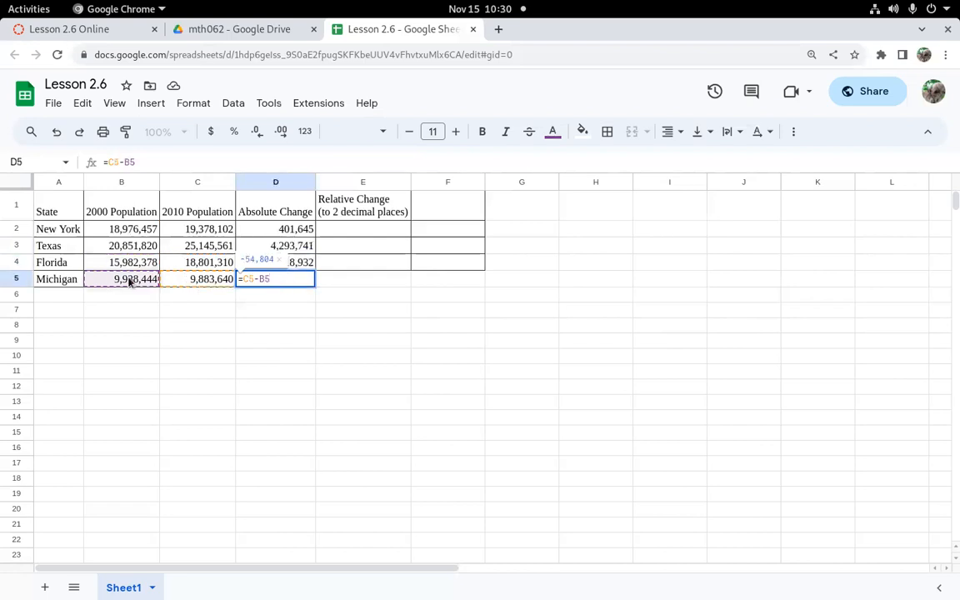
left_click(334, 348)
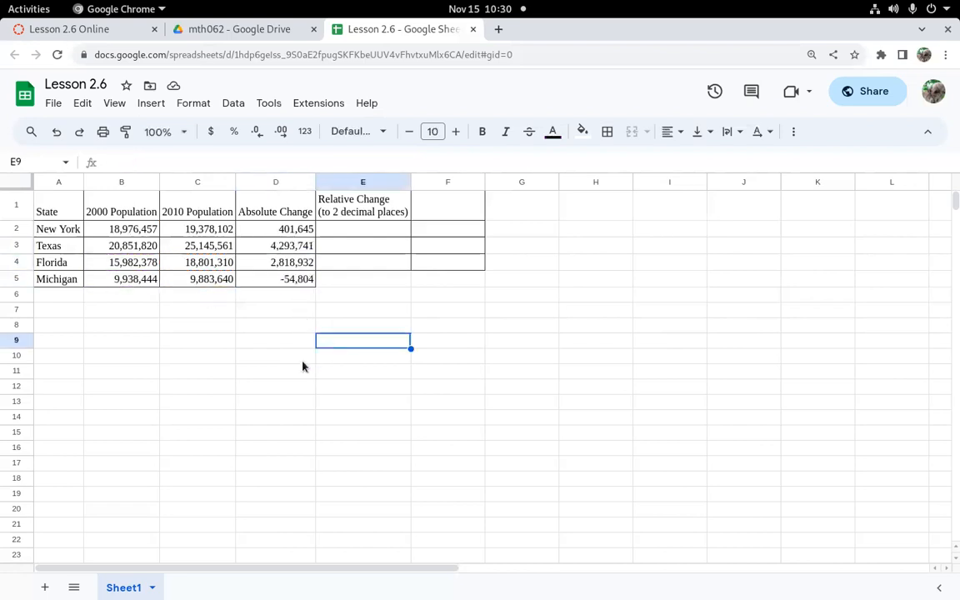
Enter =D2/B2 in E2 for New York's relative change and accept the suggested autofill for the other states.
left_click(384, 233)
type("=")
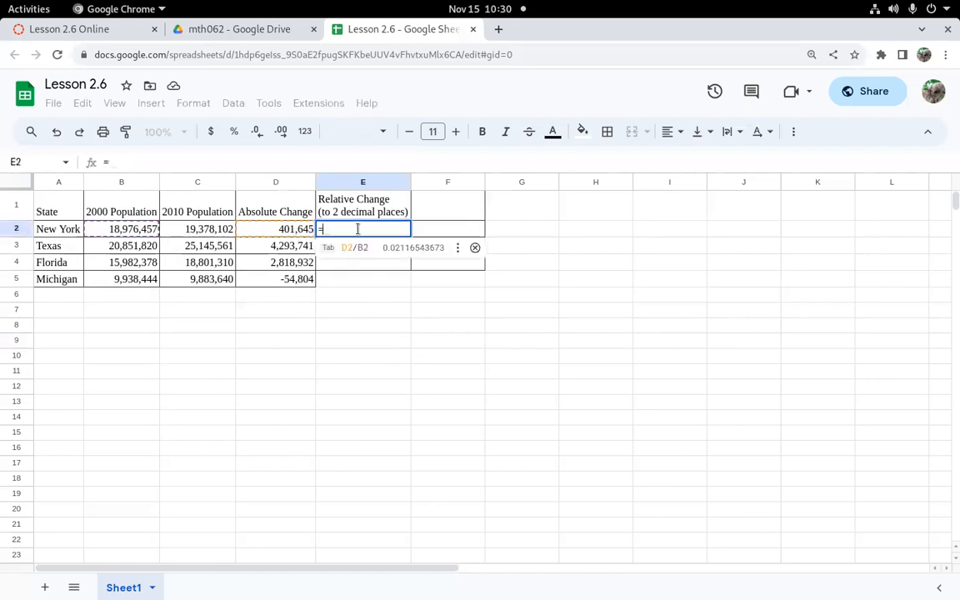
left_click(281, 233)
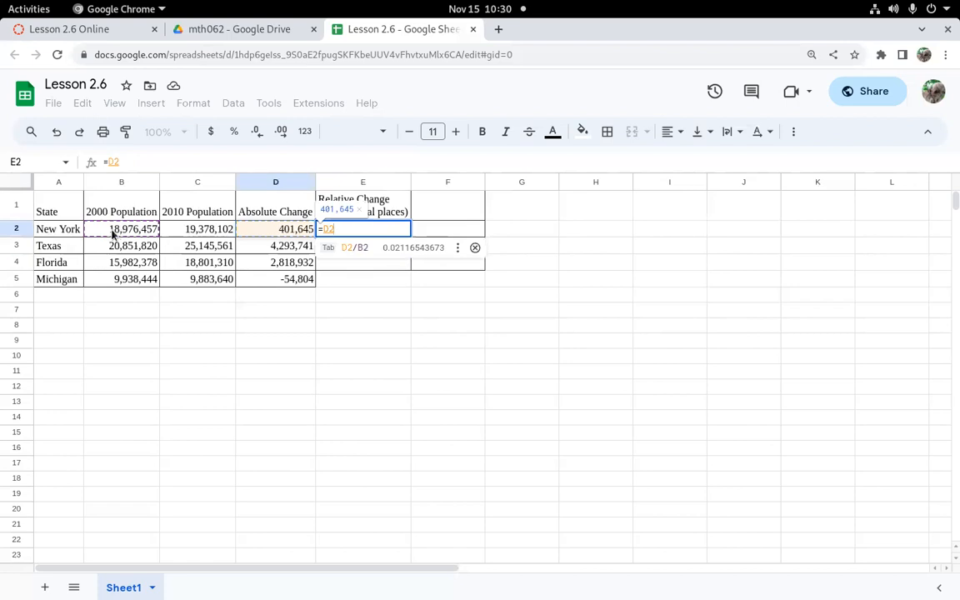
type("/")
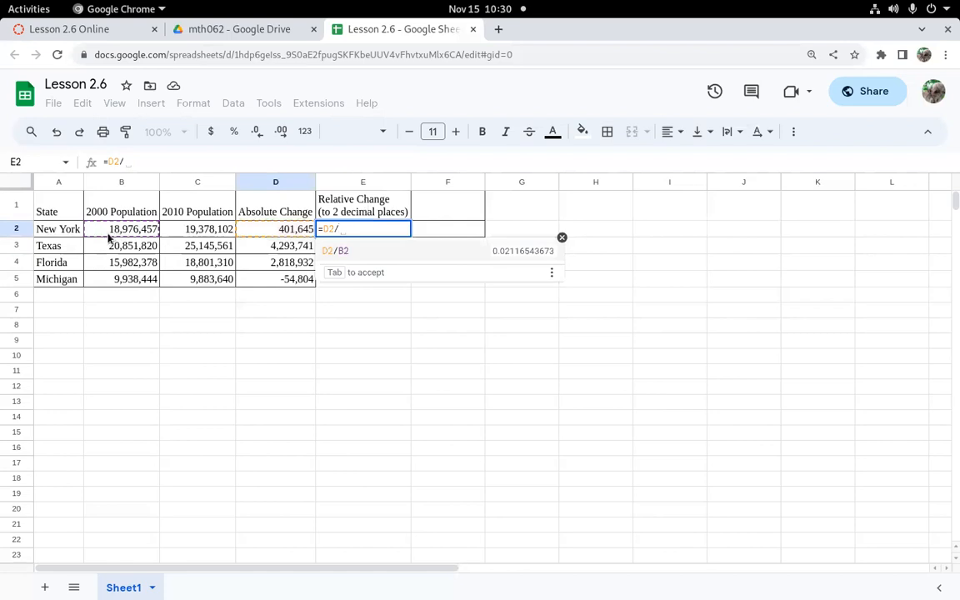
left_click(109, 237)
key("Return")
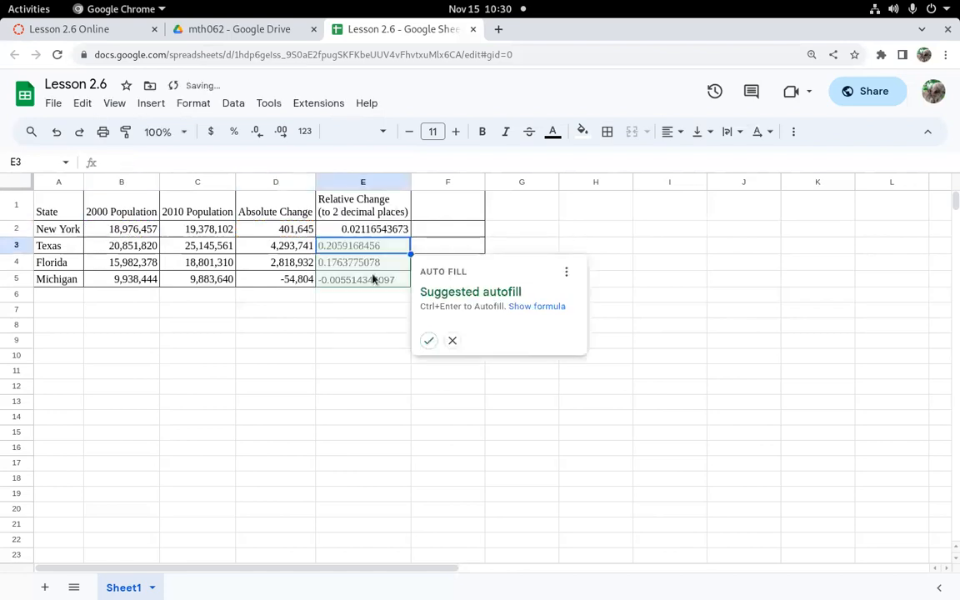
left_click(428, 340)
Replace the autofilled formulas in E3:E5 by filling E2 down to E5, and clear the whole range E2:E5.
left_click_drag(401, 250, 401, 277)
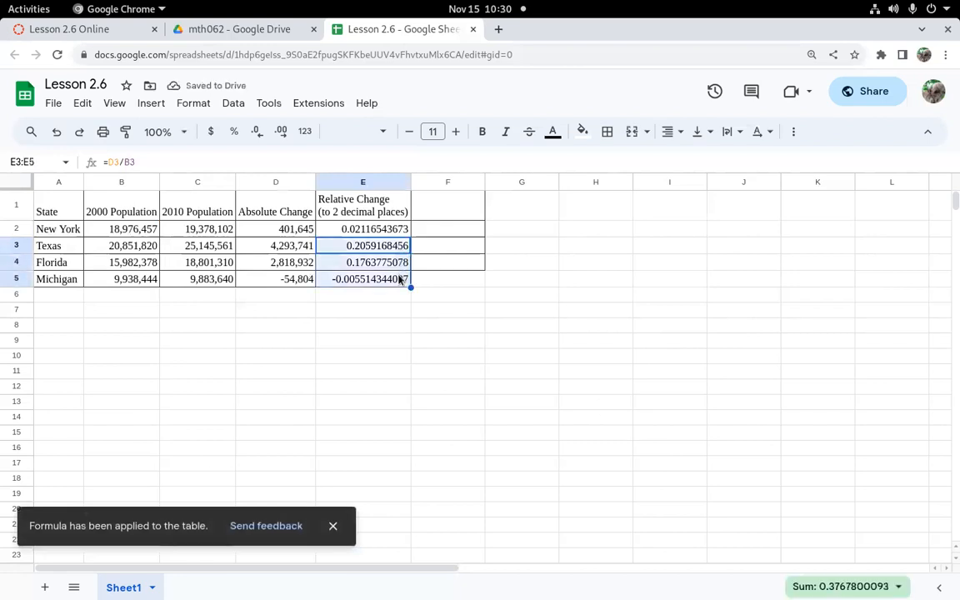
left_click(393, 231)
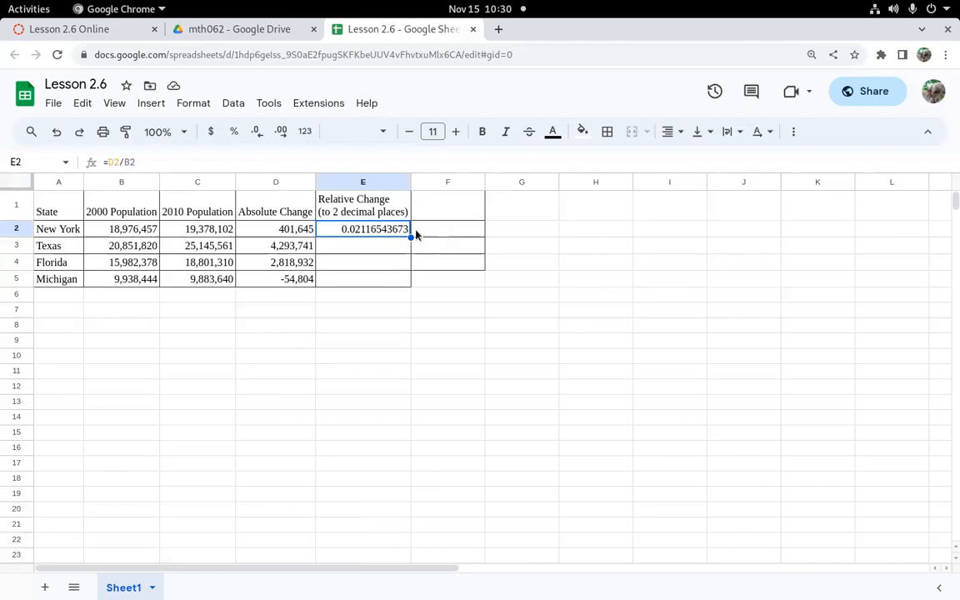
left_click_drag(410, 237, 410, 287)
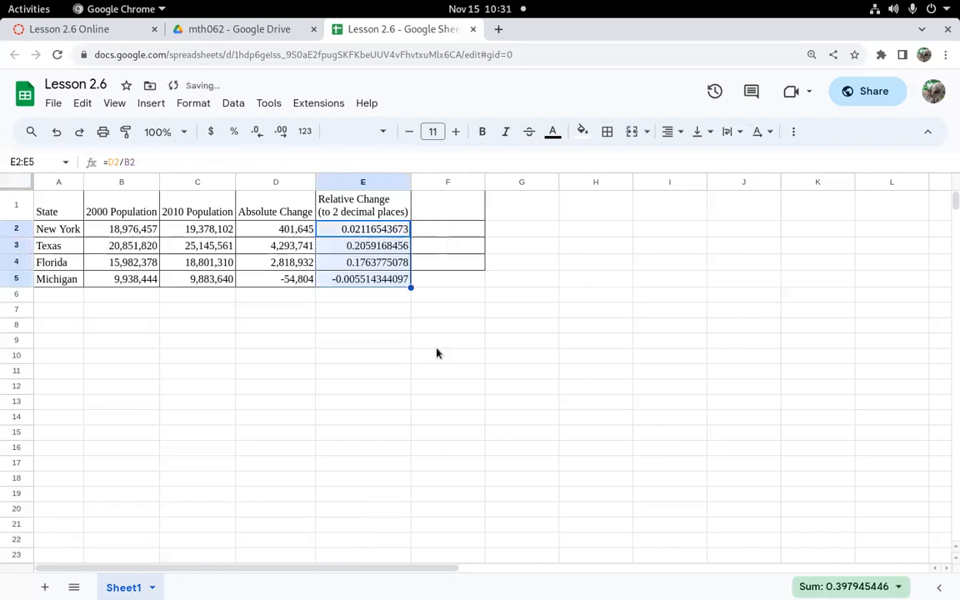
key("Delete")
Enter =D2/B2 in E2 for New York's relative change and fill the formula down to E5.
left_click(372, 237)
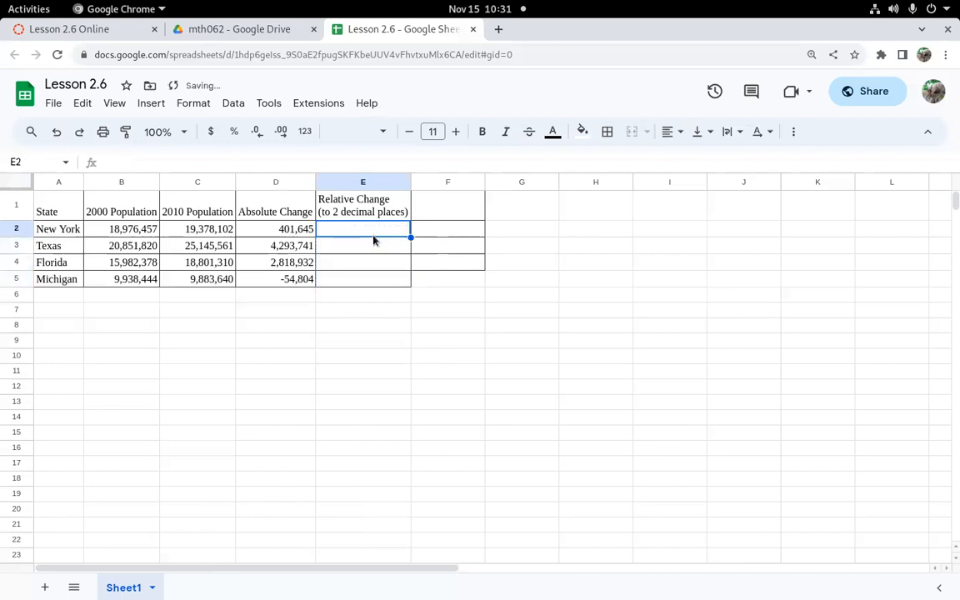
type("=")
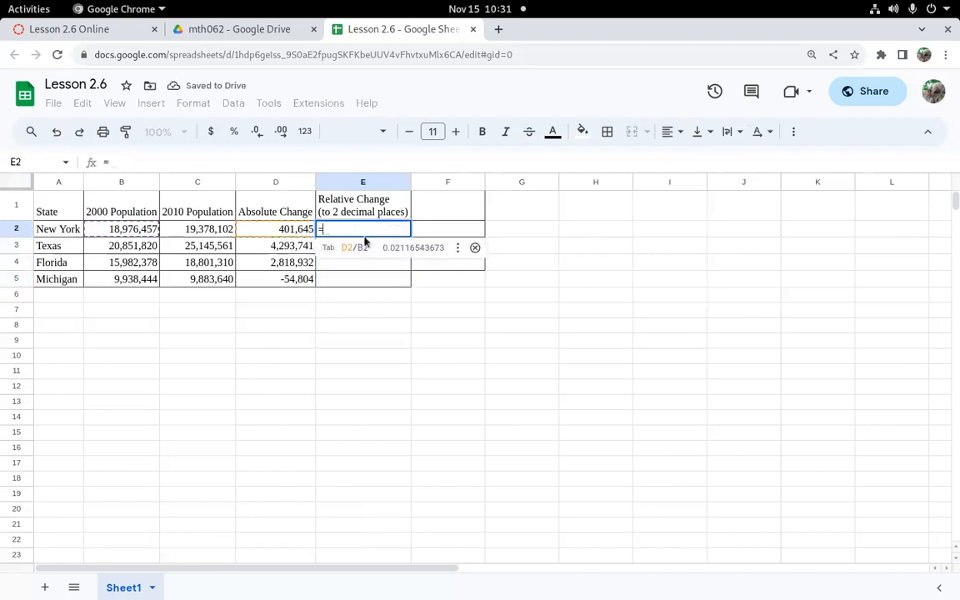
left_click(285, 232)
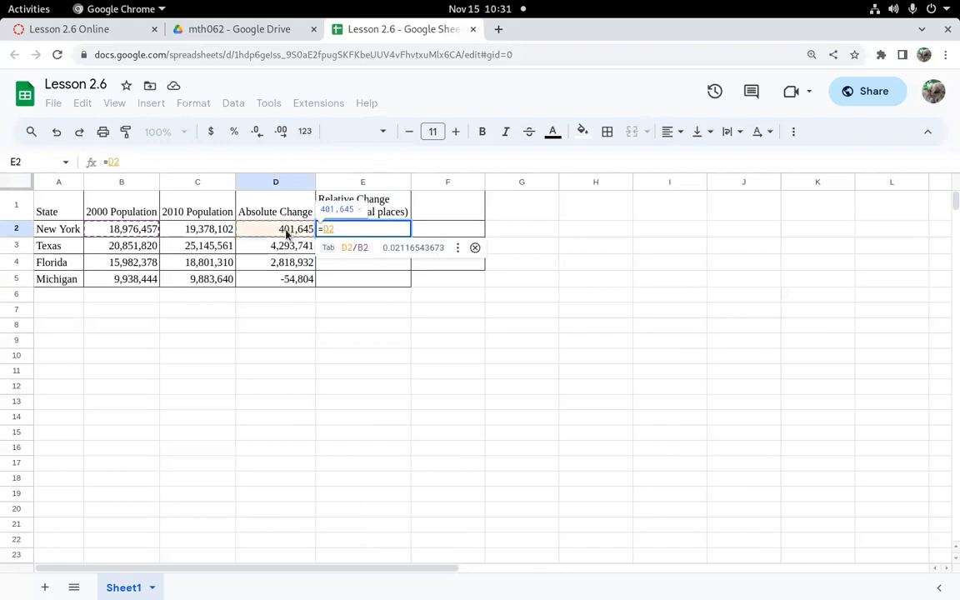
type("/")
left_click(139, 230)
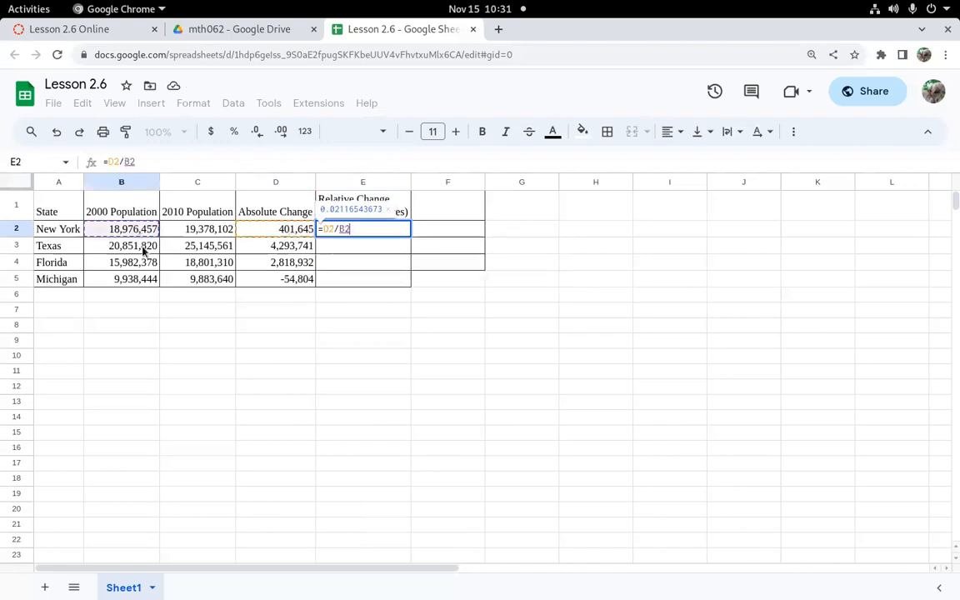
key("Return")
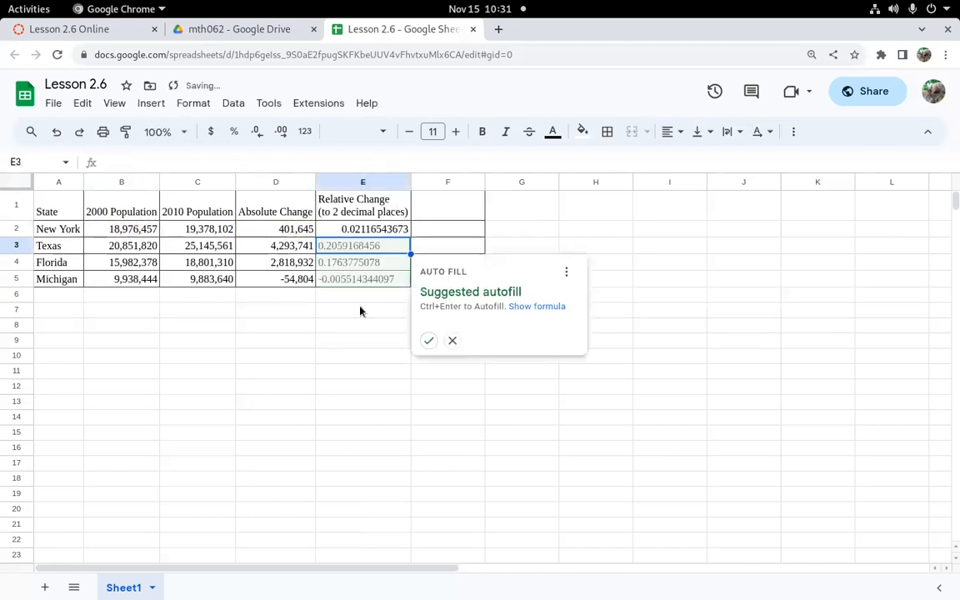
left_click(382, 233)
left_click_drag(410, 236, 404, 281)
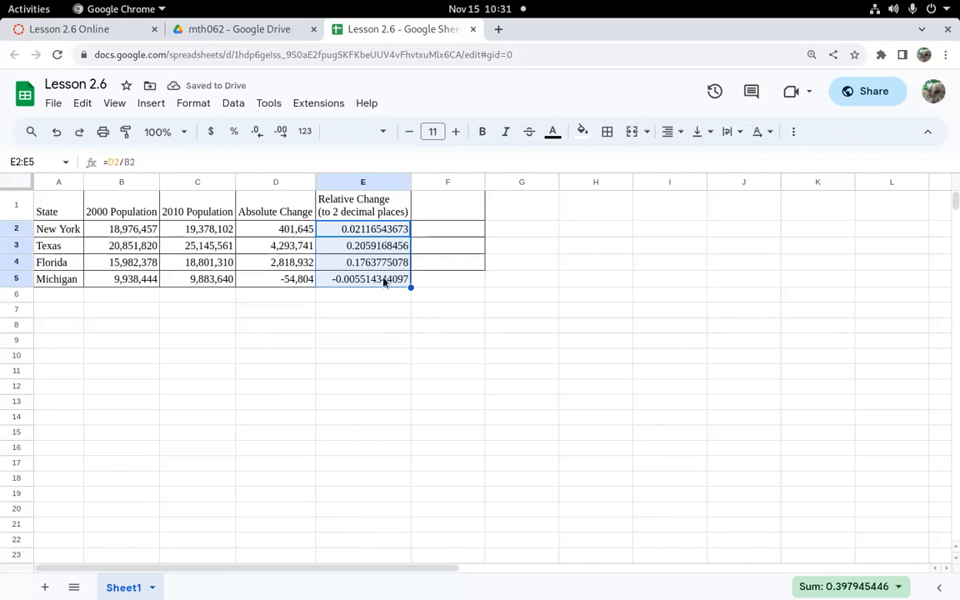
Check the answer format requested in Question 2 and format the relative changes in E2:E5 as percentages.
left_click(98, 31)
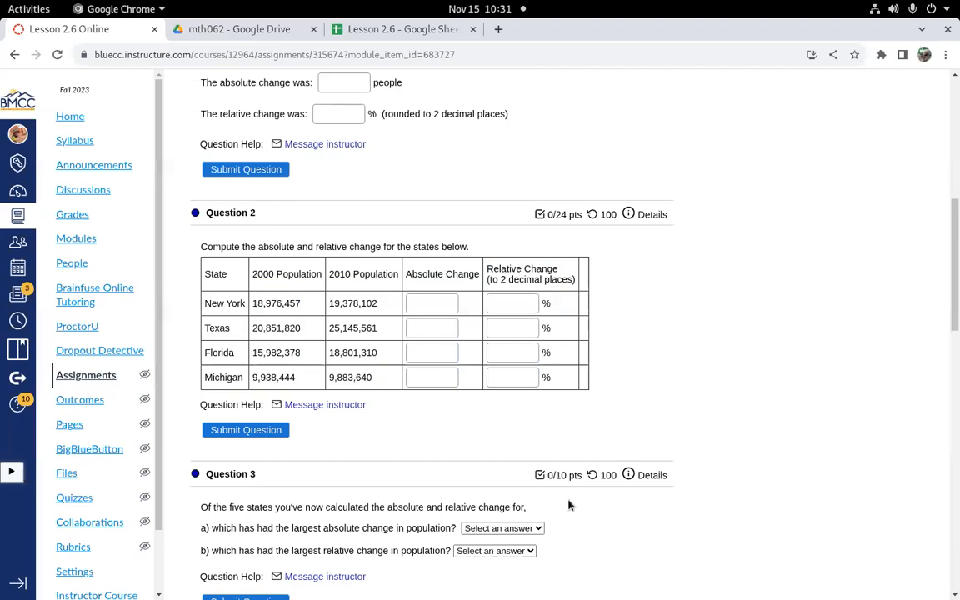
left_click(364, 31)
left_click(375, 327)
left_click_drag(375, 229, 379, 279)
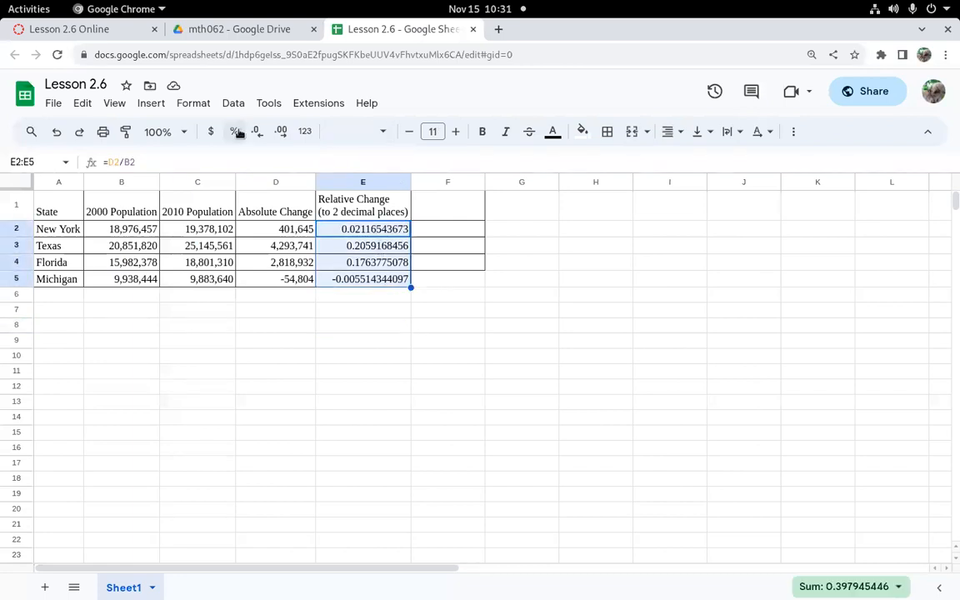
left_click(235, 133)
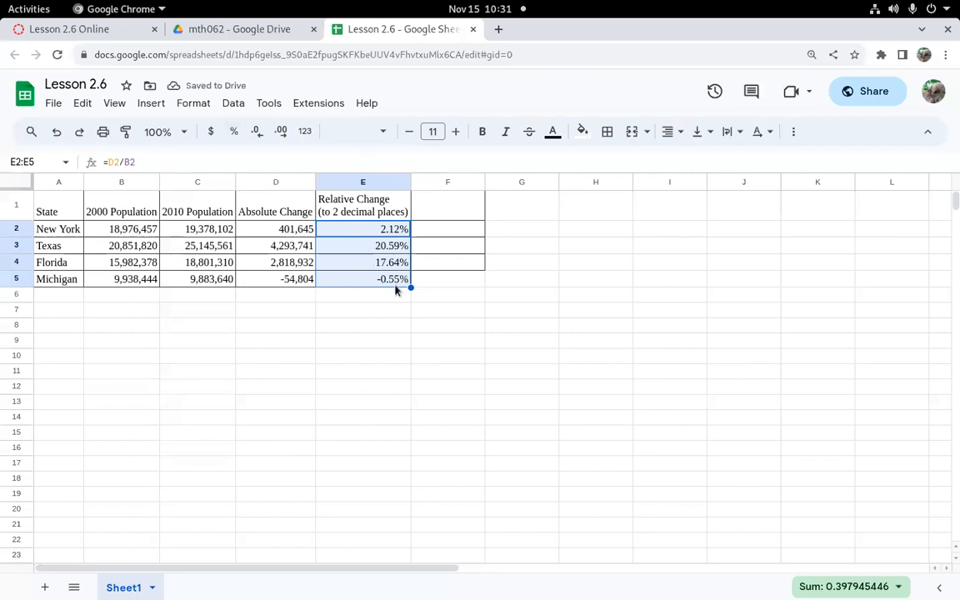
Try fewer and more decimal places on the percentages in E2:E5, and return them to two decimals.
left_click(257, 131)
left_click(280, 134)
left_click(280, 133)
left_click(280, 133)
left_click(258, 131)
left_click(258, 132)
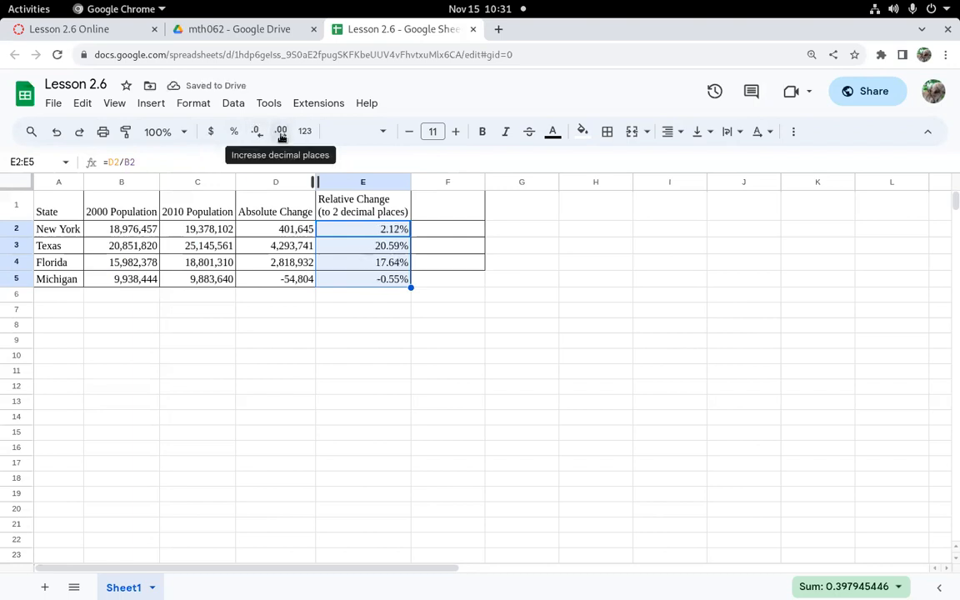
Review the absolute and relative changes in D2:E5, checking Florida's 2000 and 2010 populations and Michigan's relative change.
left_click(366, 309)
left_click_drag(301, 229, 356, 278)
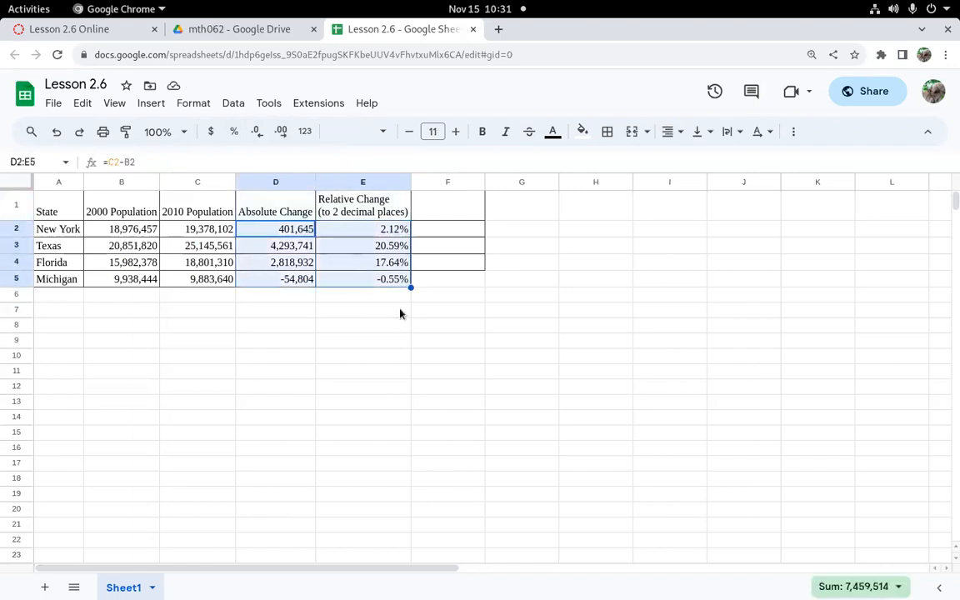
left_click(310, 227)
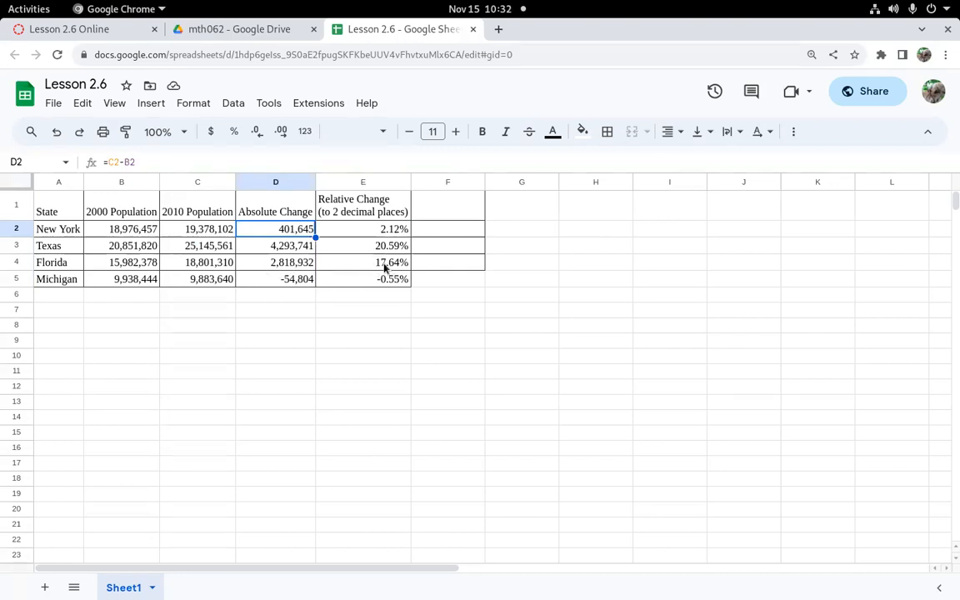
left_click(127, 265)
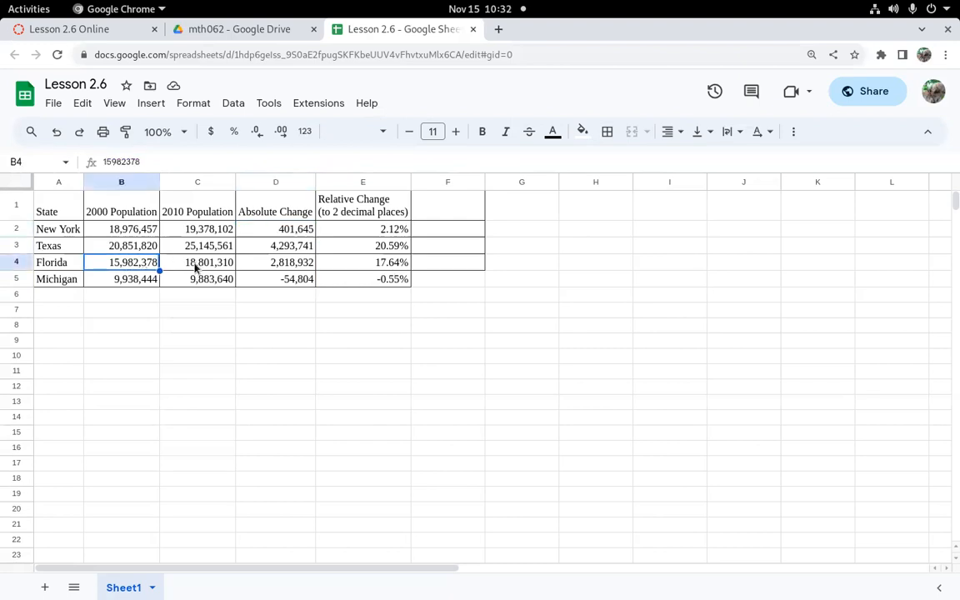
left_click(196, 267)
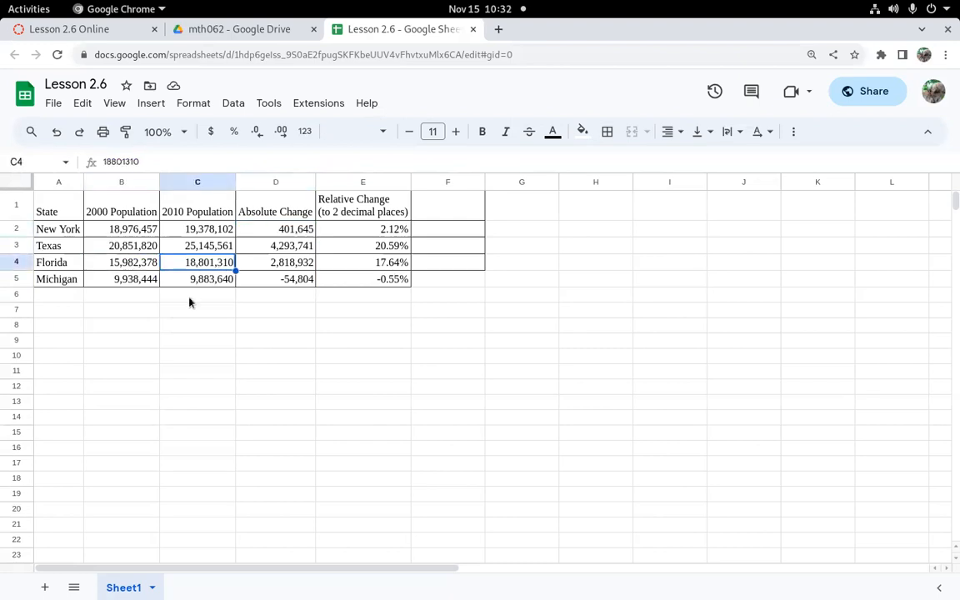
left_click(376, 281)
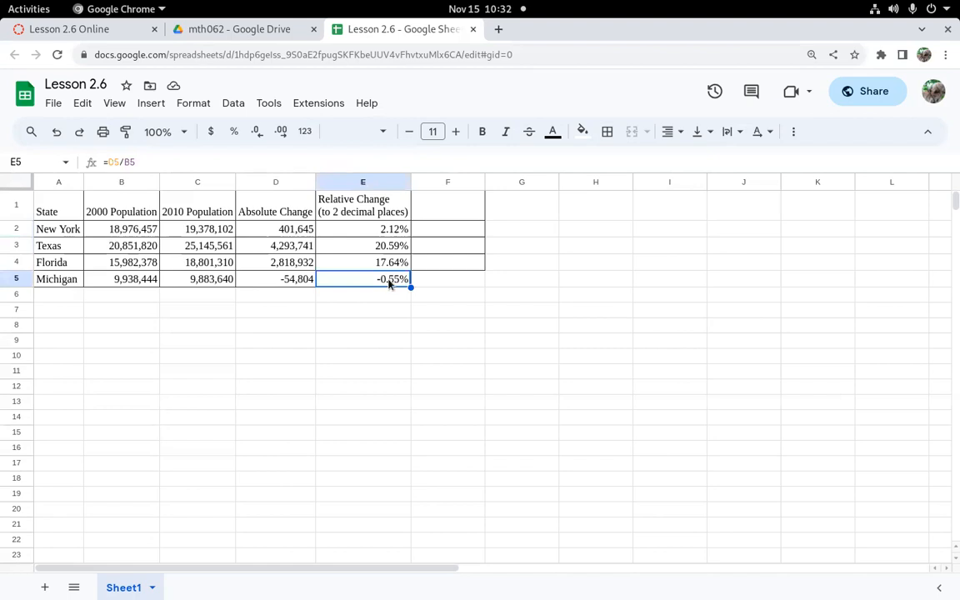